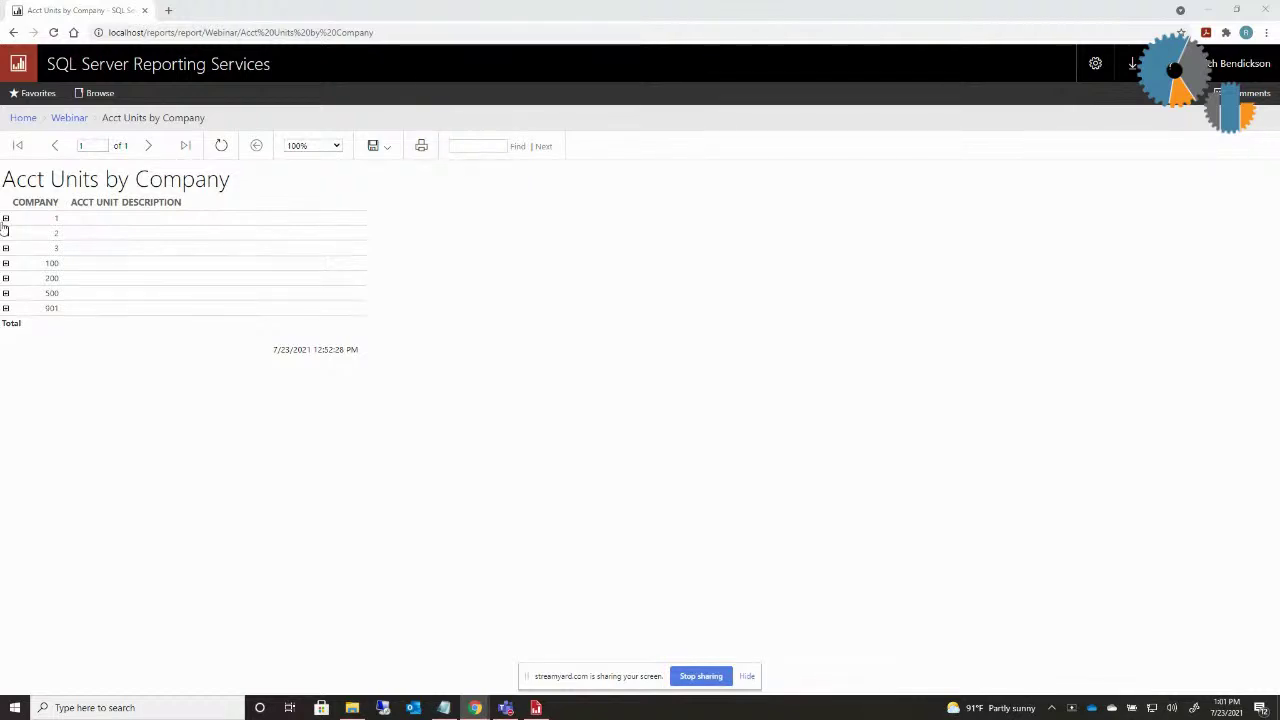
# Step: Expand company 1 in the Acct Units by Company report and view the report's design in Report Builder
pyautogui.click(5, 219)
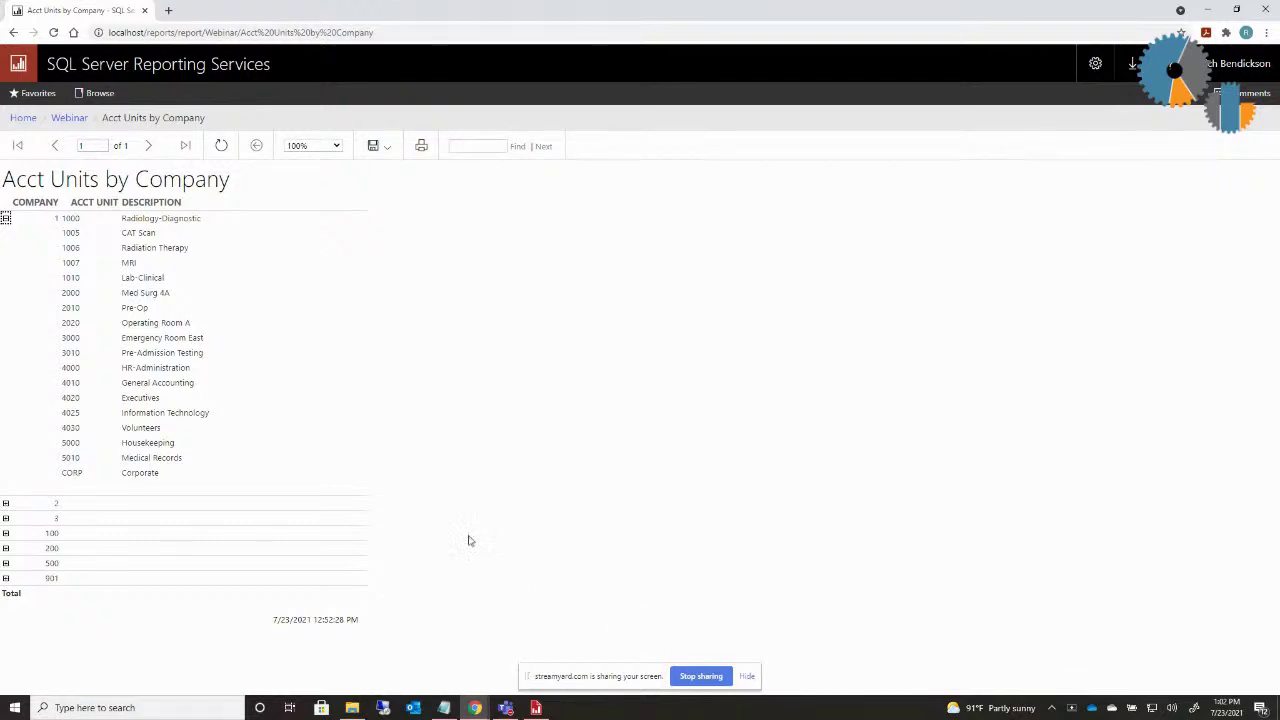
pyautogui.click(536, 707)
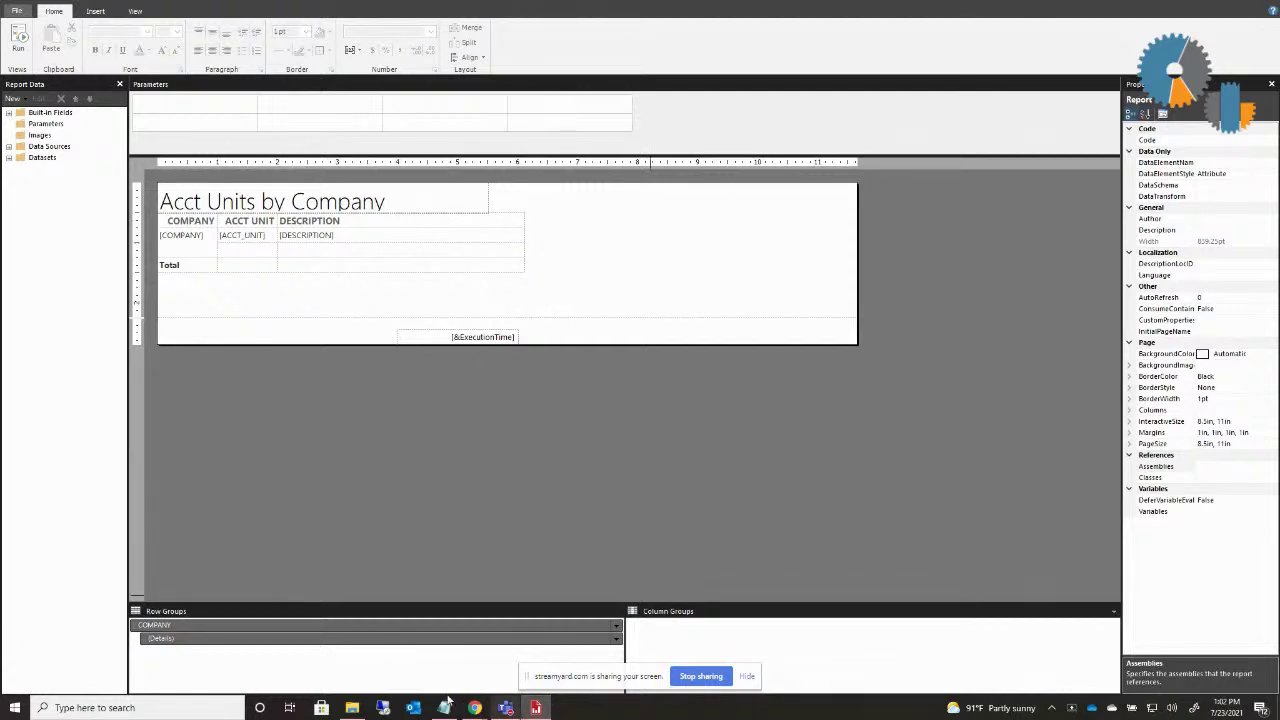
pyautogui.moveTo(472, 708)
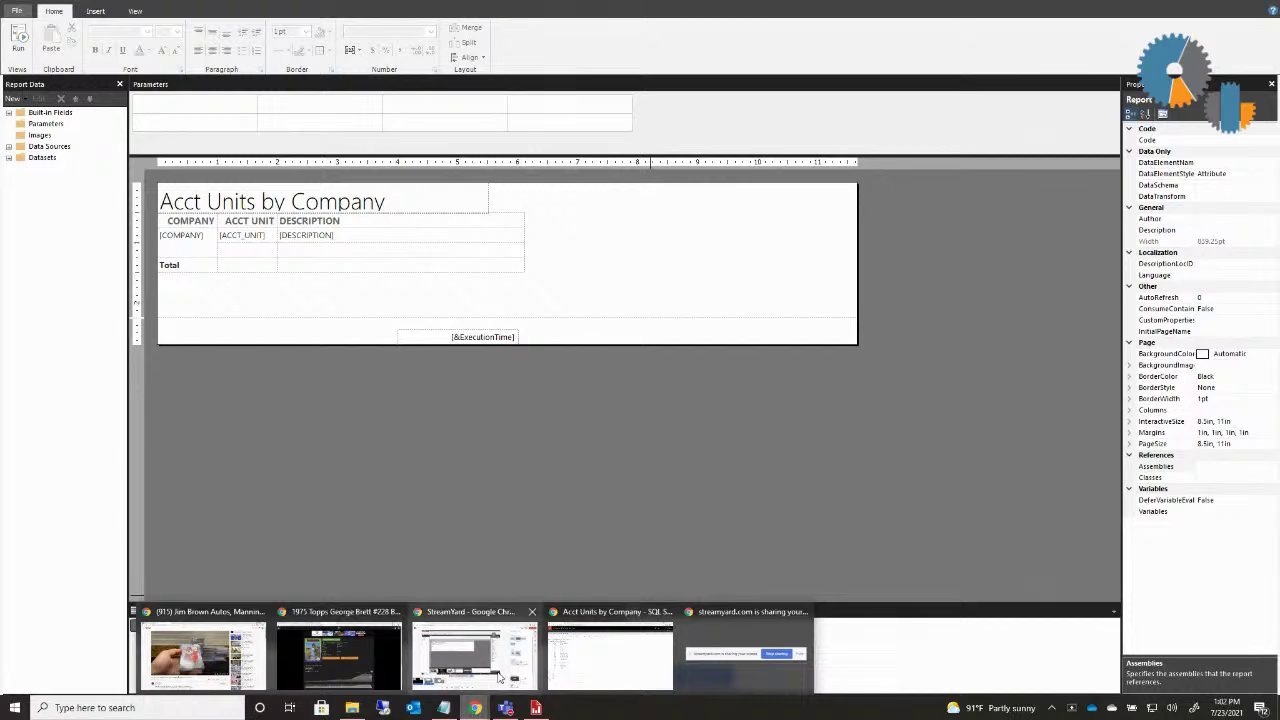
pyautogui.click(610, 660)
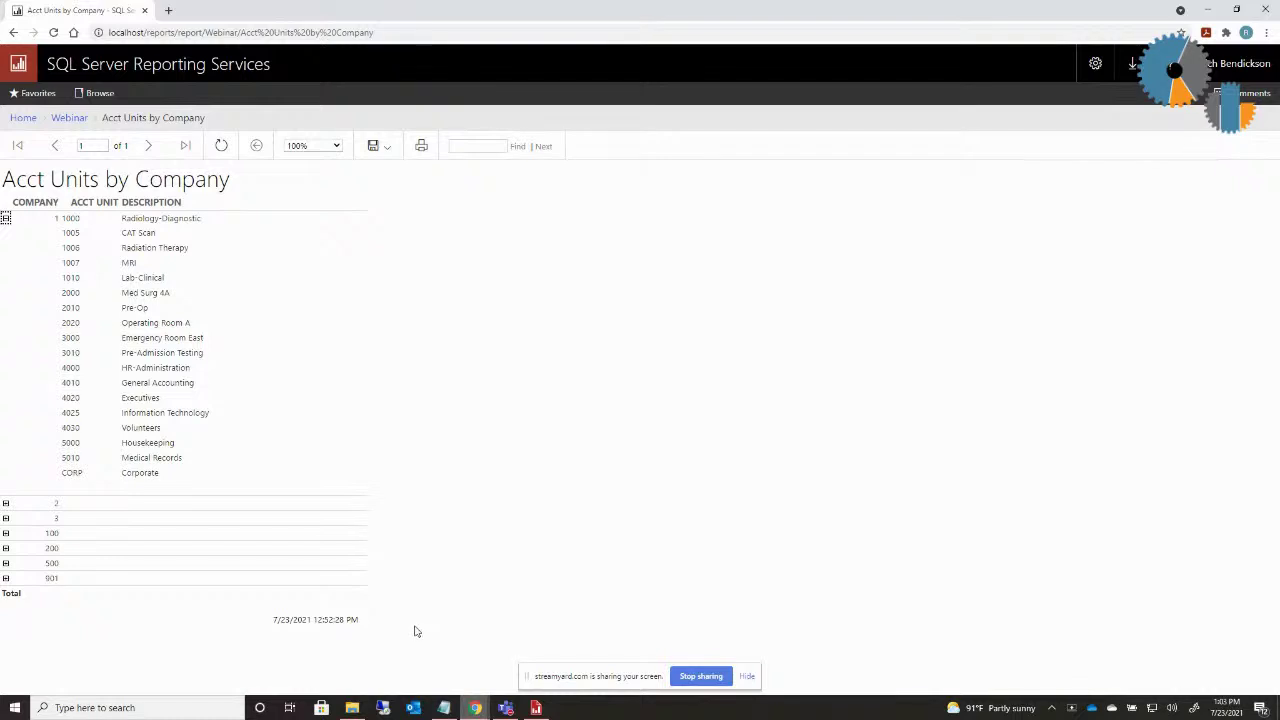
# Step: Switch to Report Builder and create a placeholder after the DESCRIPTION field in the table's detail row
pyautogui.click(537, 707)
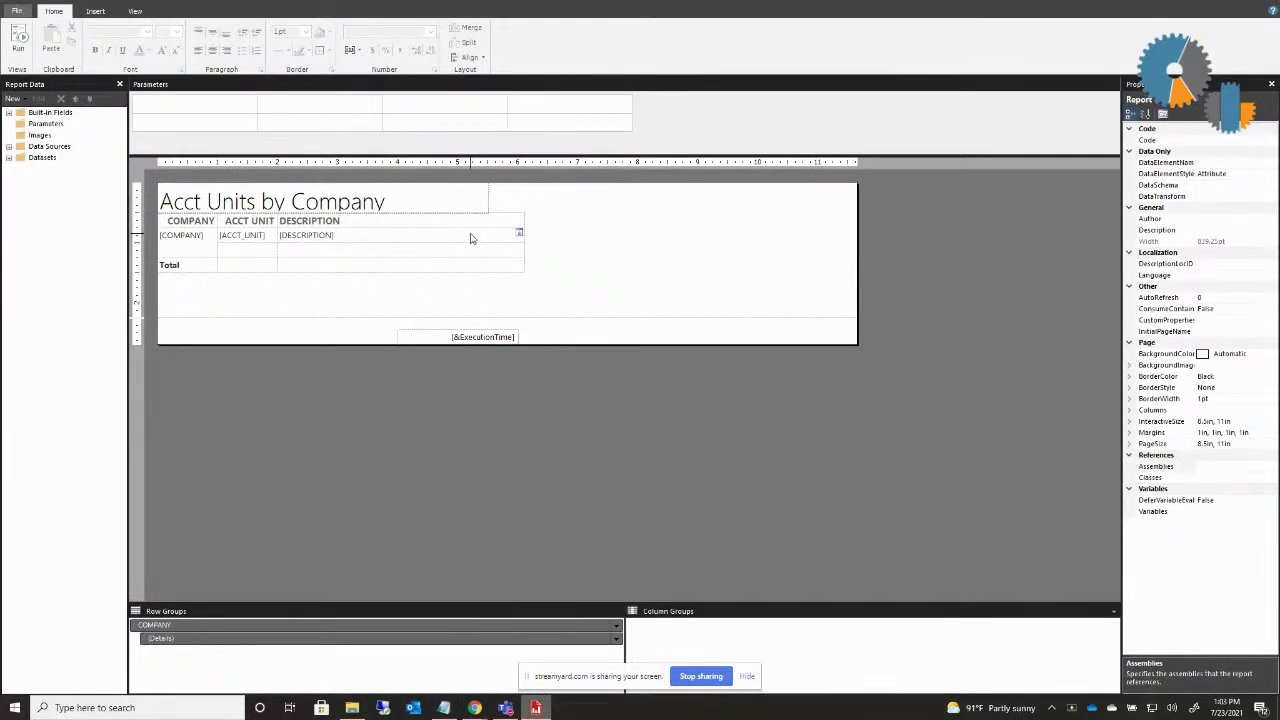
pyautogui.click(445, 638)
pyautogui.click(527, 277)
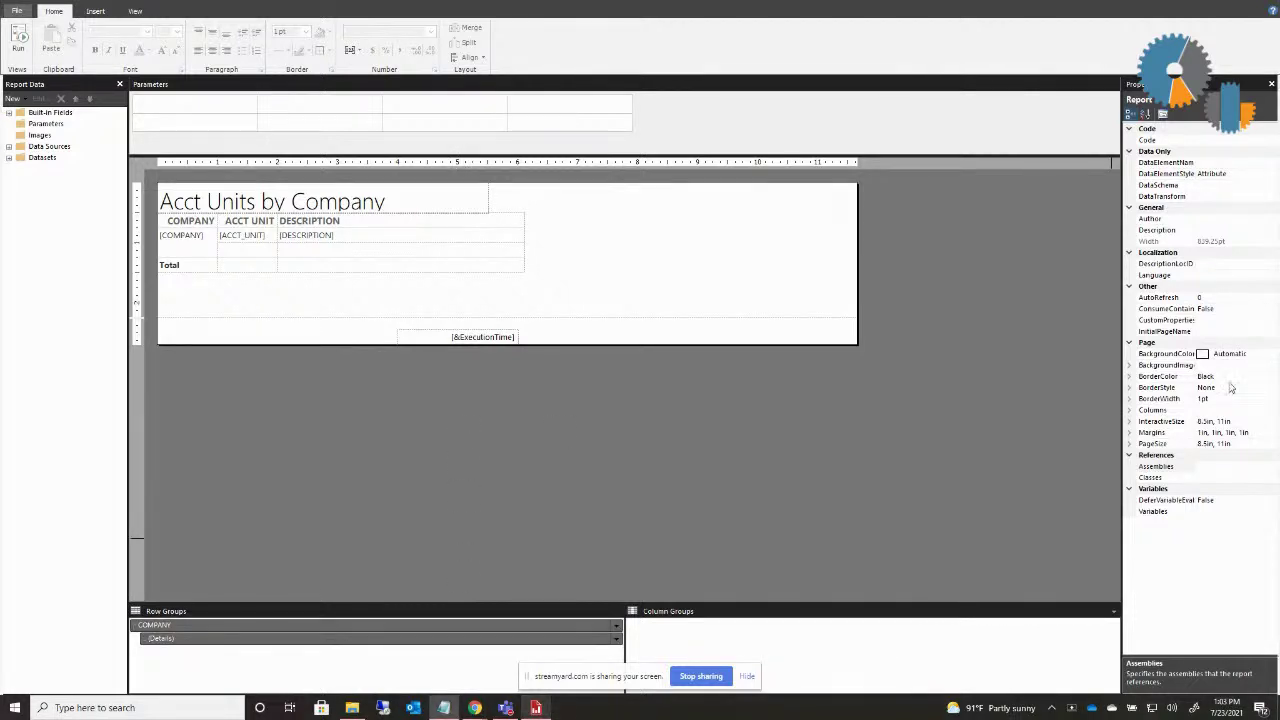
pyautogui.click(378, 238)
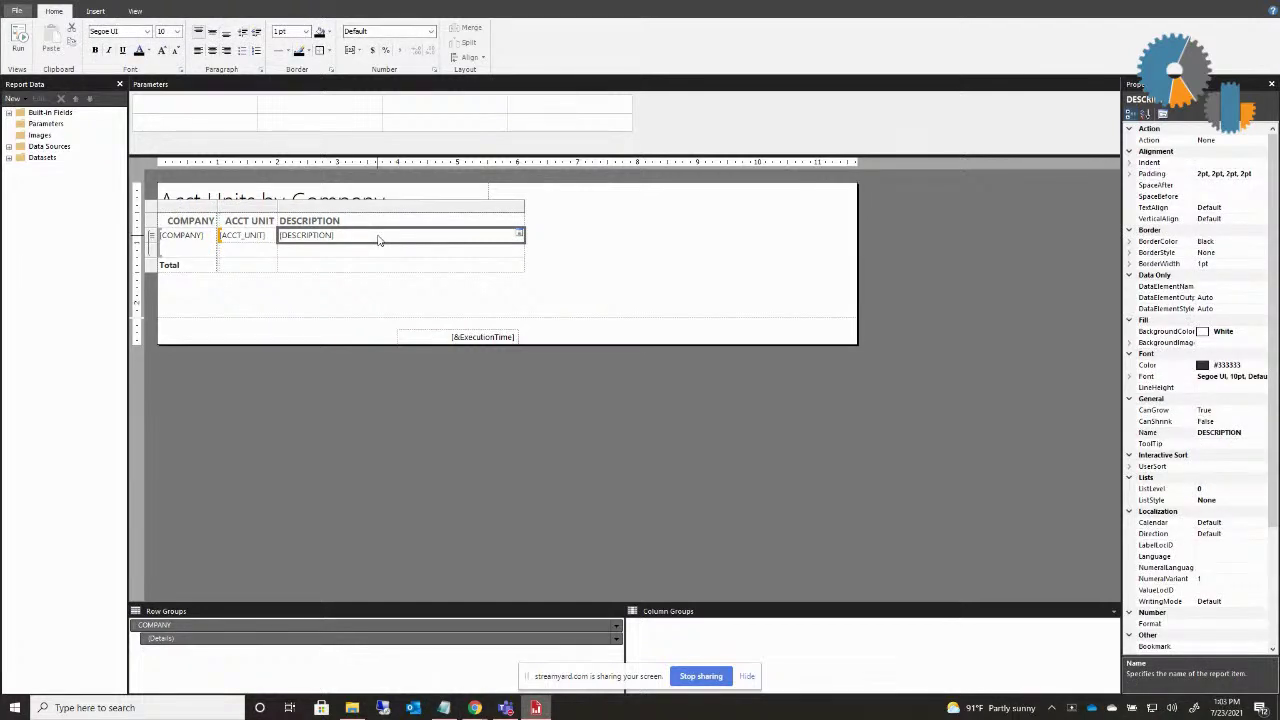
pyautogui.click(378, 238)
pyautogui.rightClick(379, 238)
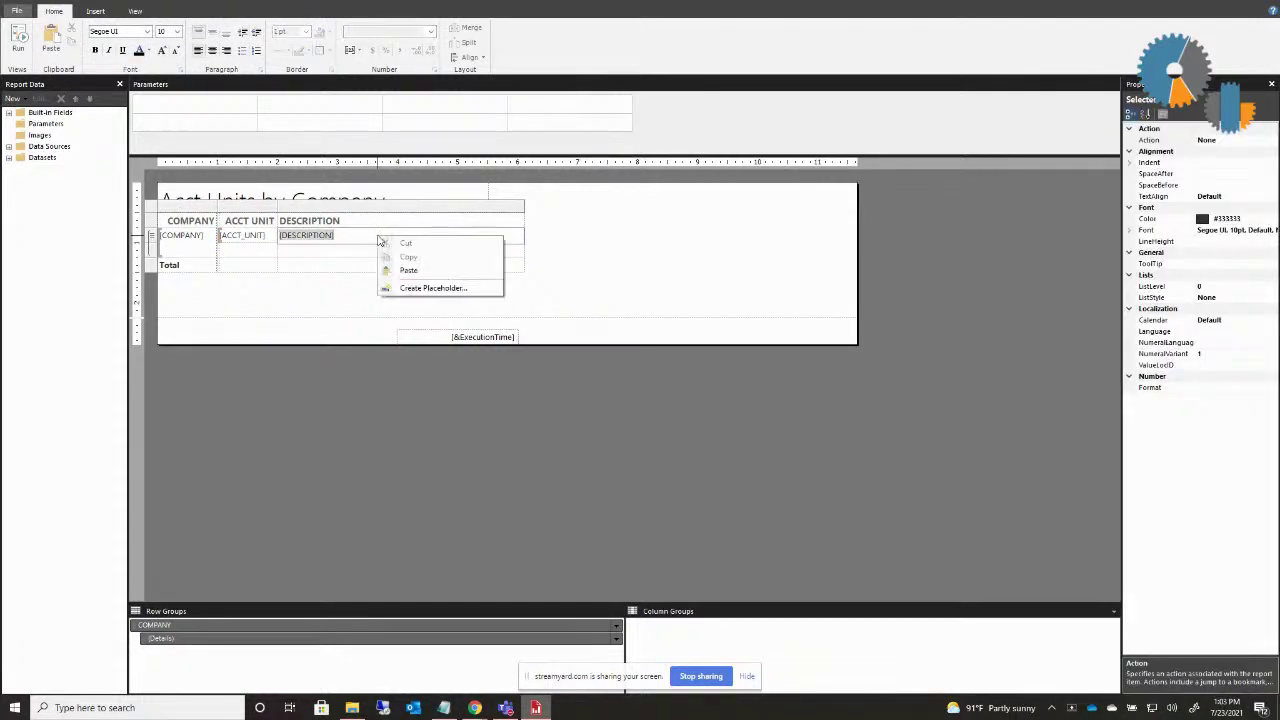
pyautogui.click(457, 290)
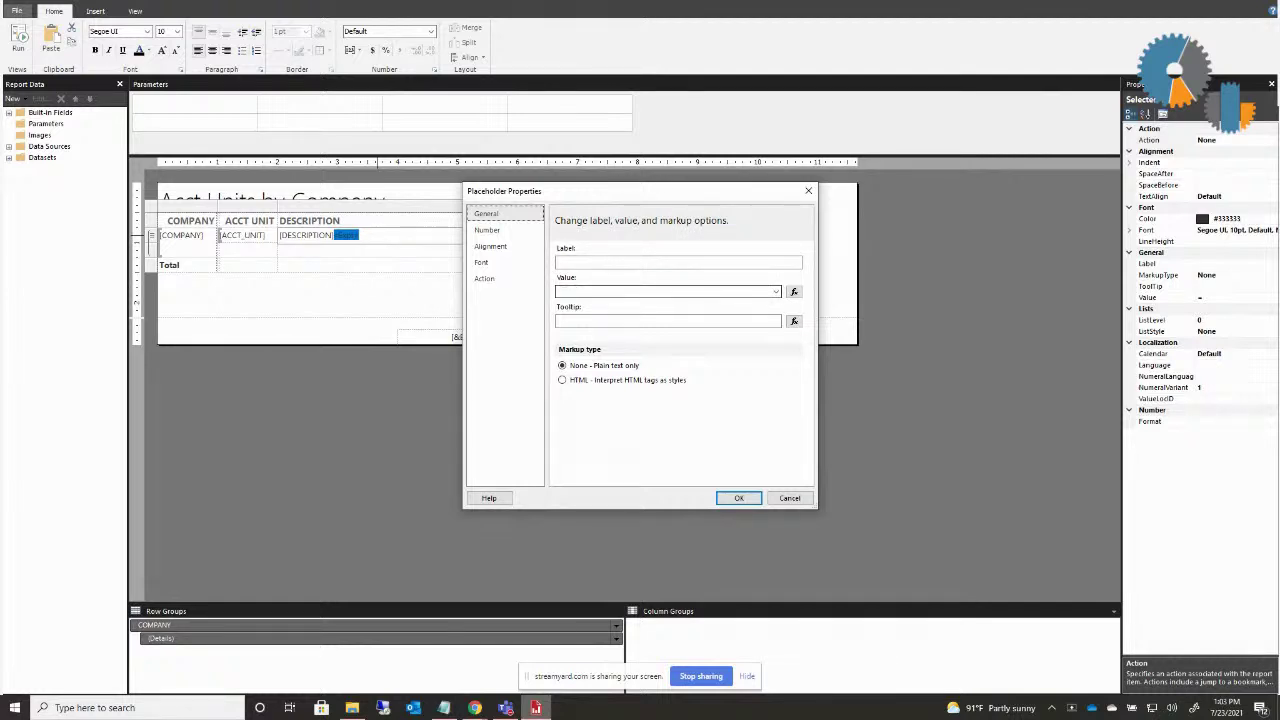
# Step: Set the placeholder's value expression to ="<a href=""javascript:alert('display something')"">click</a>"
pyautogui.hotkey('alt', 'Tab')
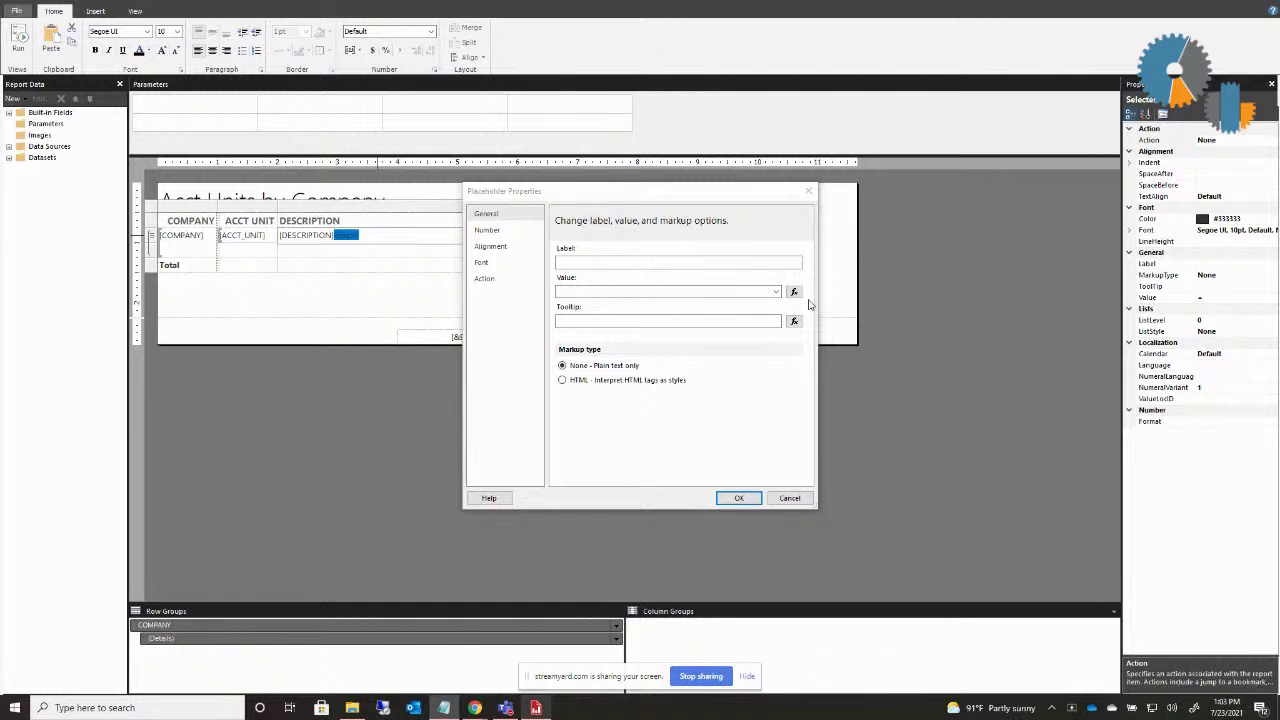
pyautogui.rightClick(657, 296)
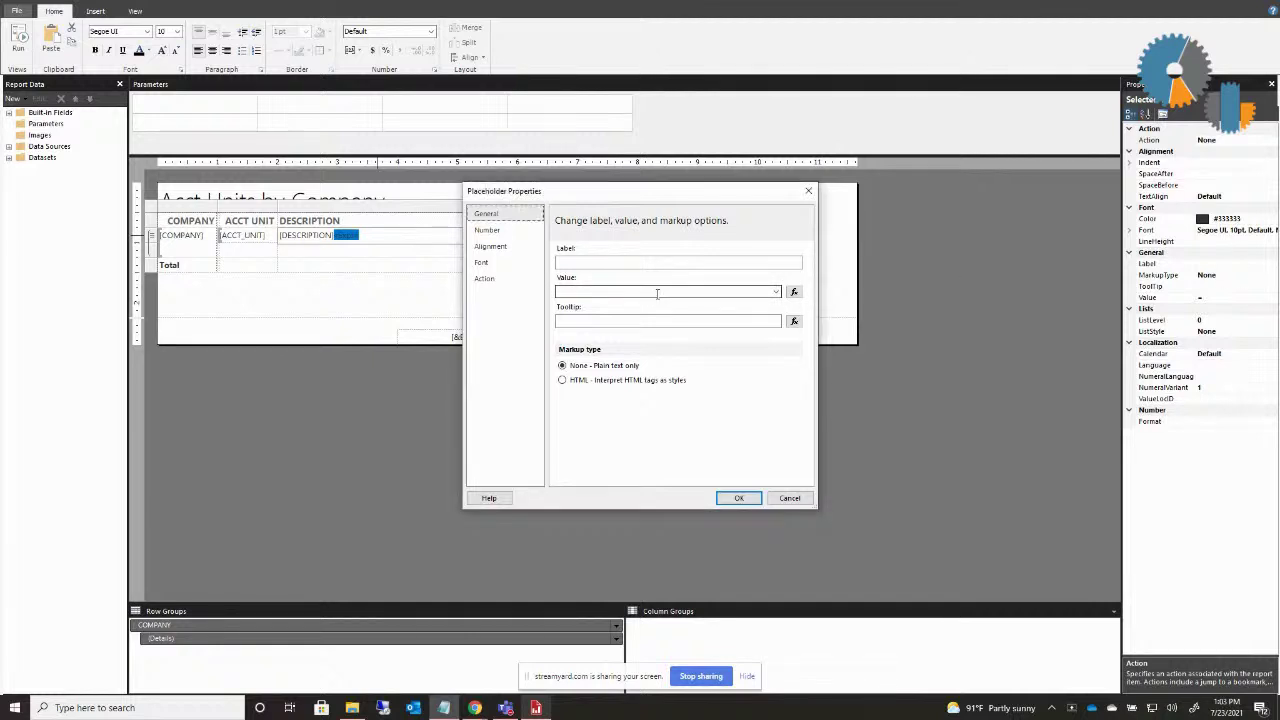
pyautogui.click(610, 348)
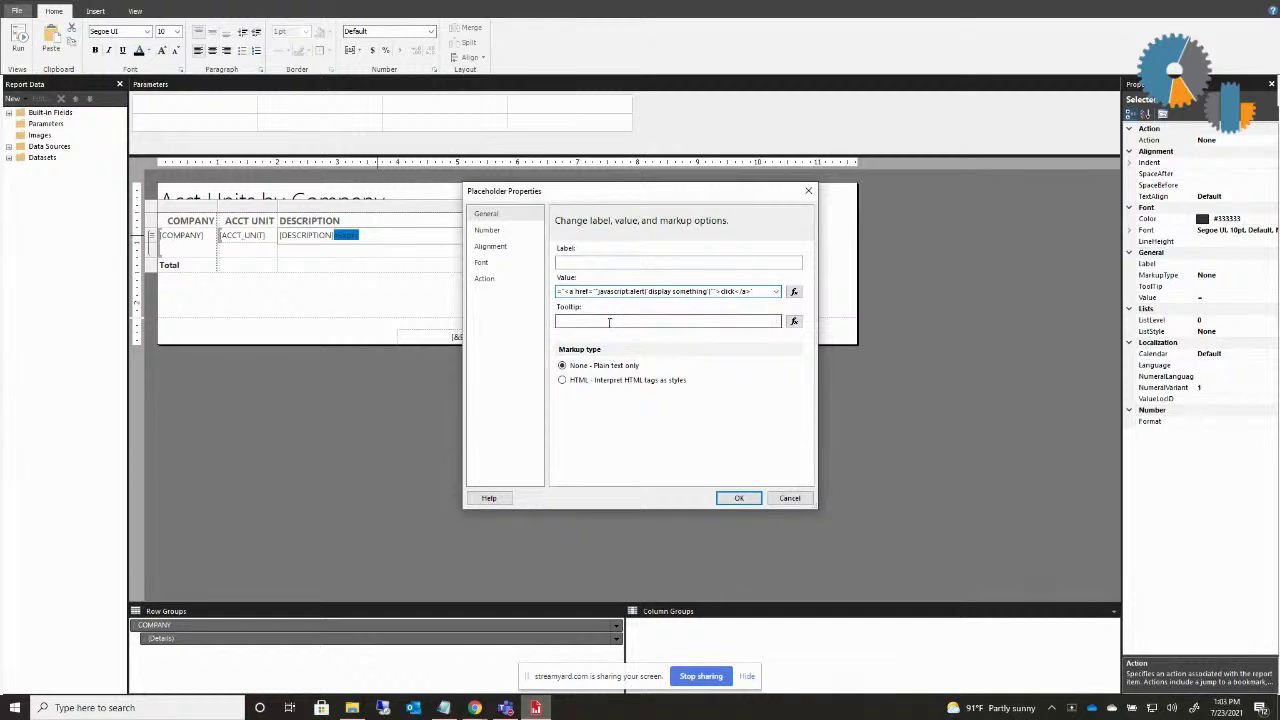
pyautogui.click(797, 292)
pyautogui.click(484, 195)
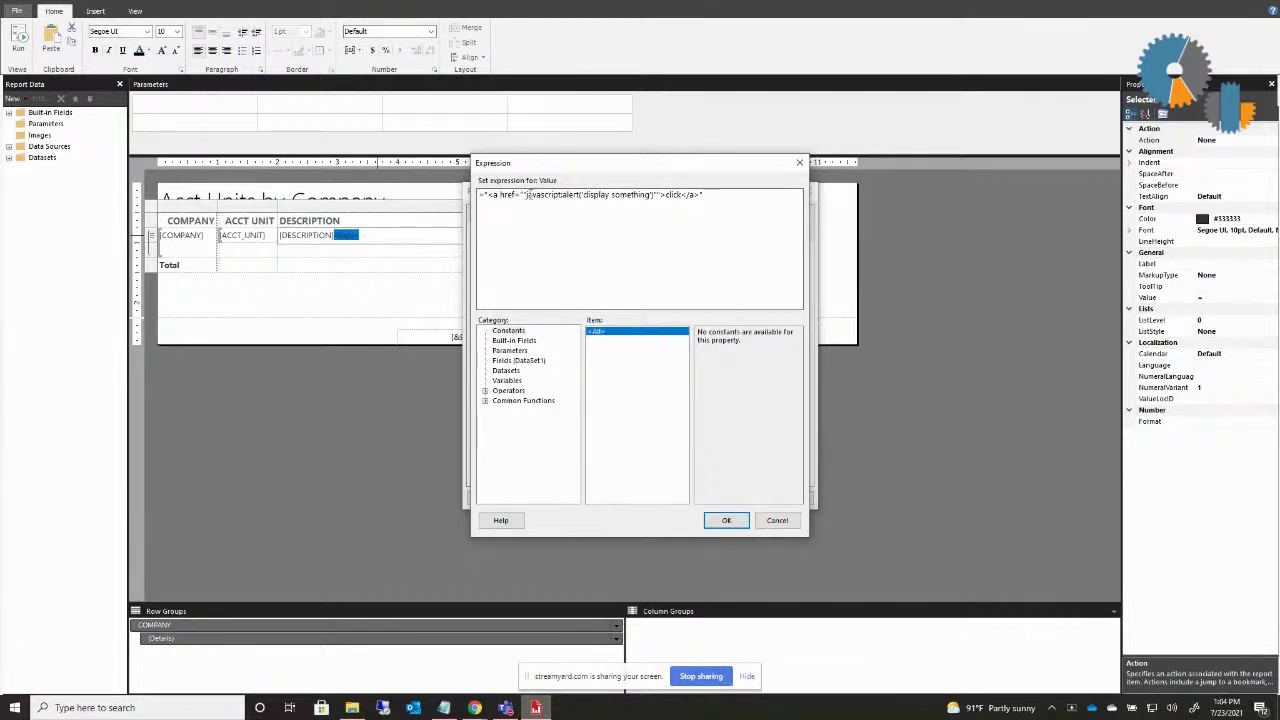
pyautogui.click(526, 194)
pyautogui.click(705, 520)
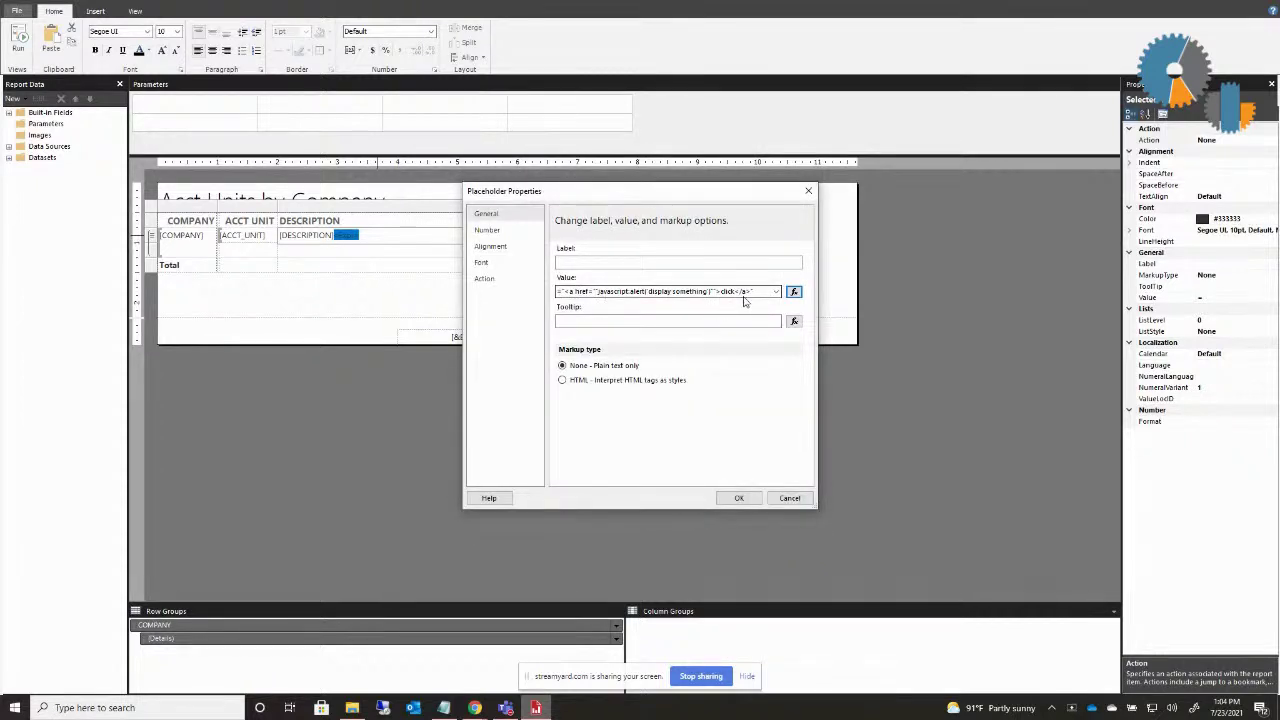
# Step: Set the placeholder's markup type to HTML so tags are interpreted as styles, and save the report
pyautogui.click(562, 381)
pyautogui.click(752, 498)
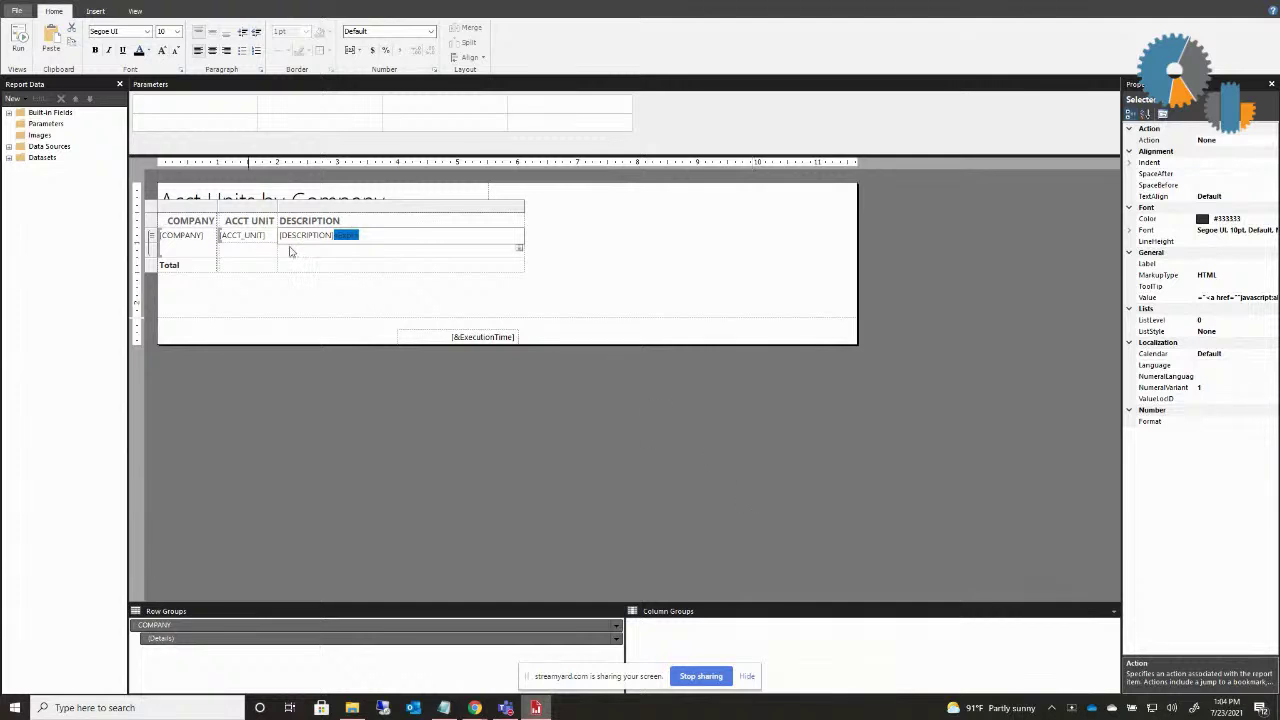
pyautogui.click(17, 11)
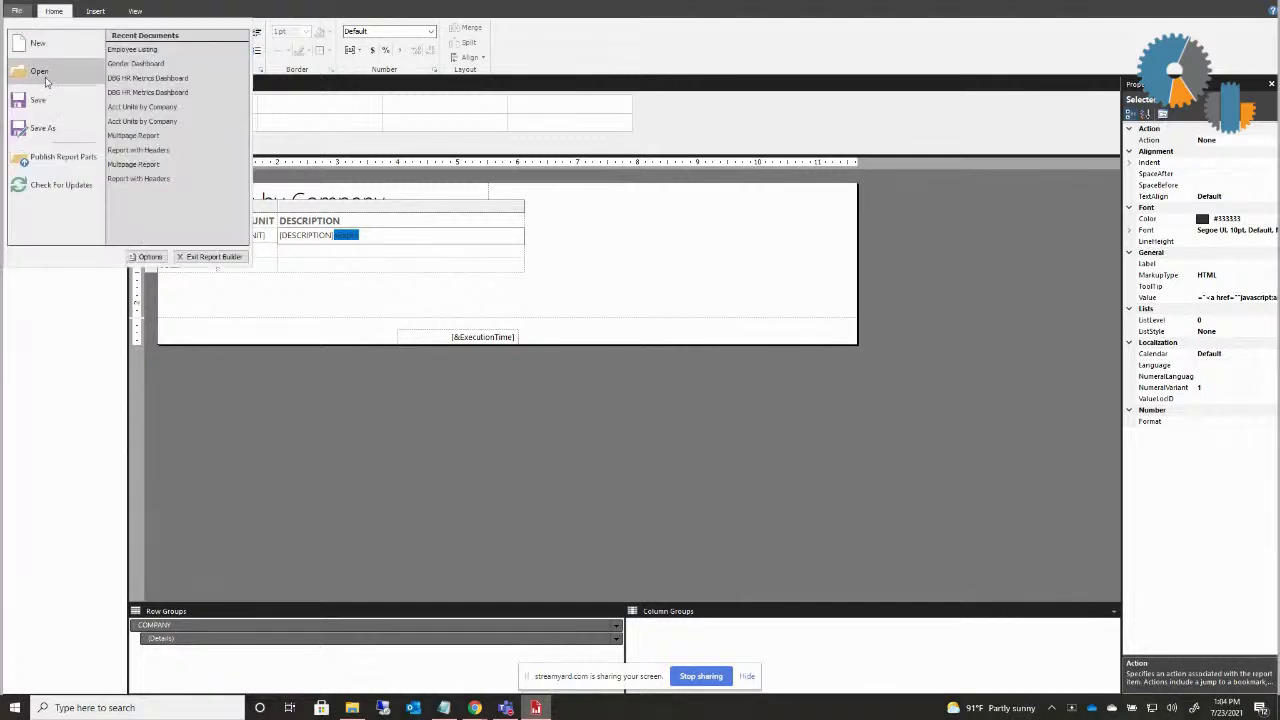
pyautogui.click(42, 104)
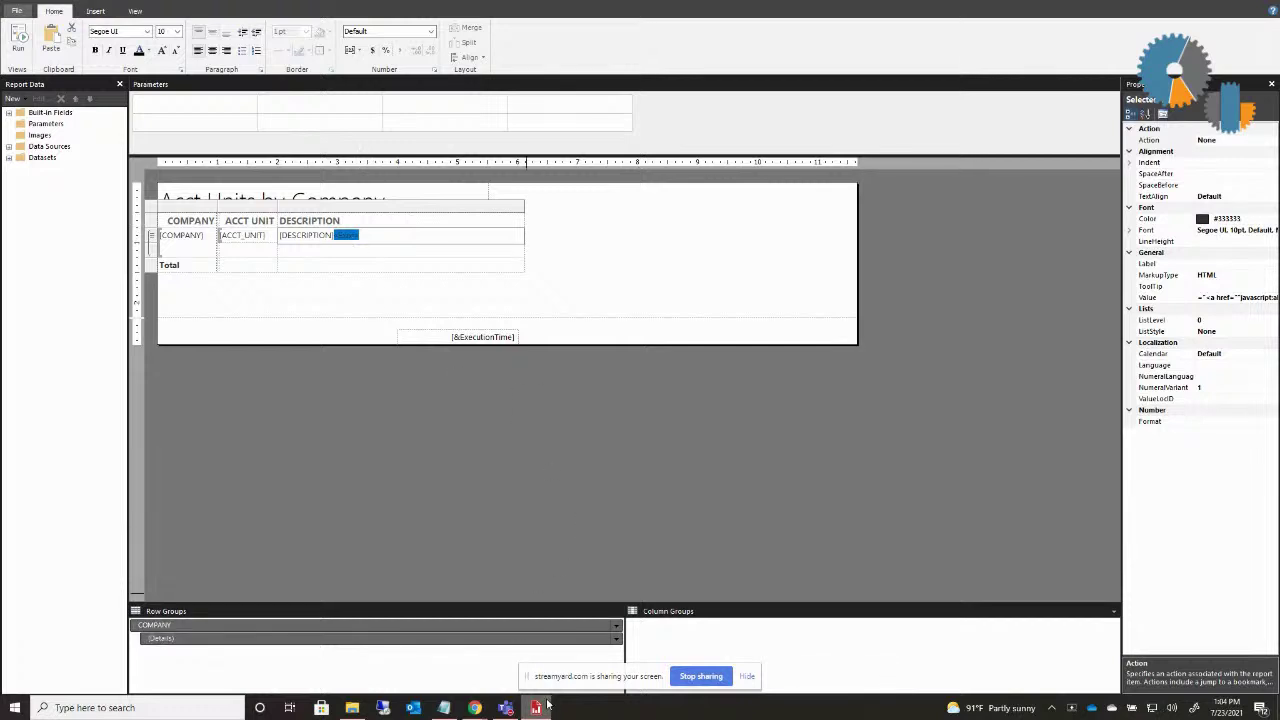
# Step: Switch to the browser, refresh the published report and test the click link beside MRI under company 1
pyautogui.moveTo(468, 711)
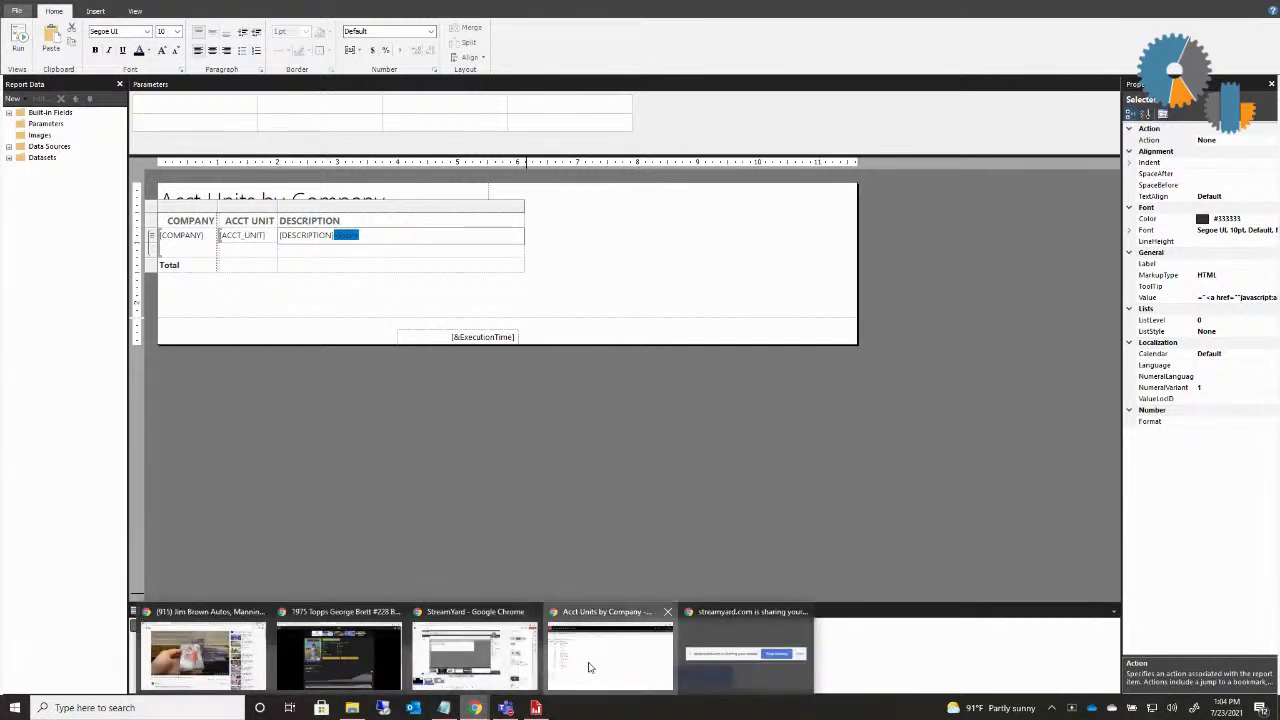
pyautogui.click(605, 655)
pyautogui.click(221, 145)
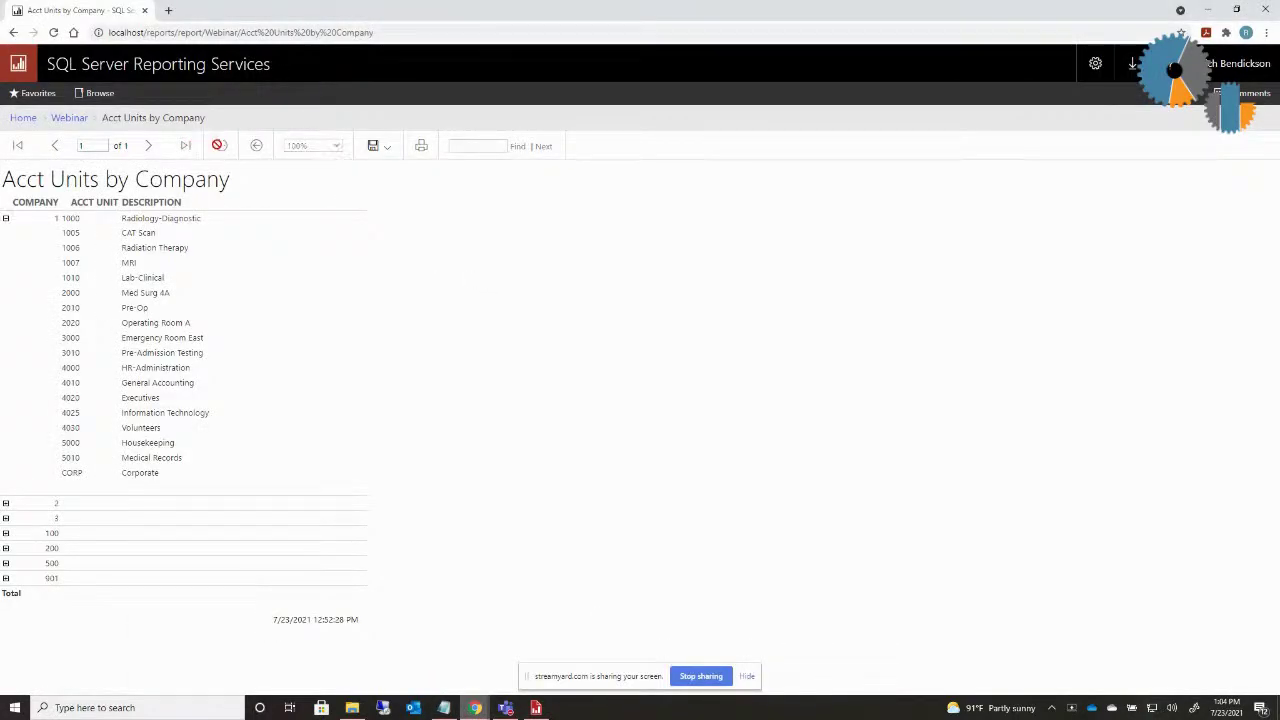
pyautogui.click(5, 218)
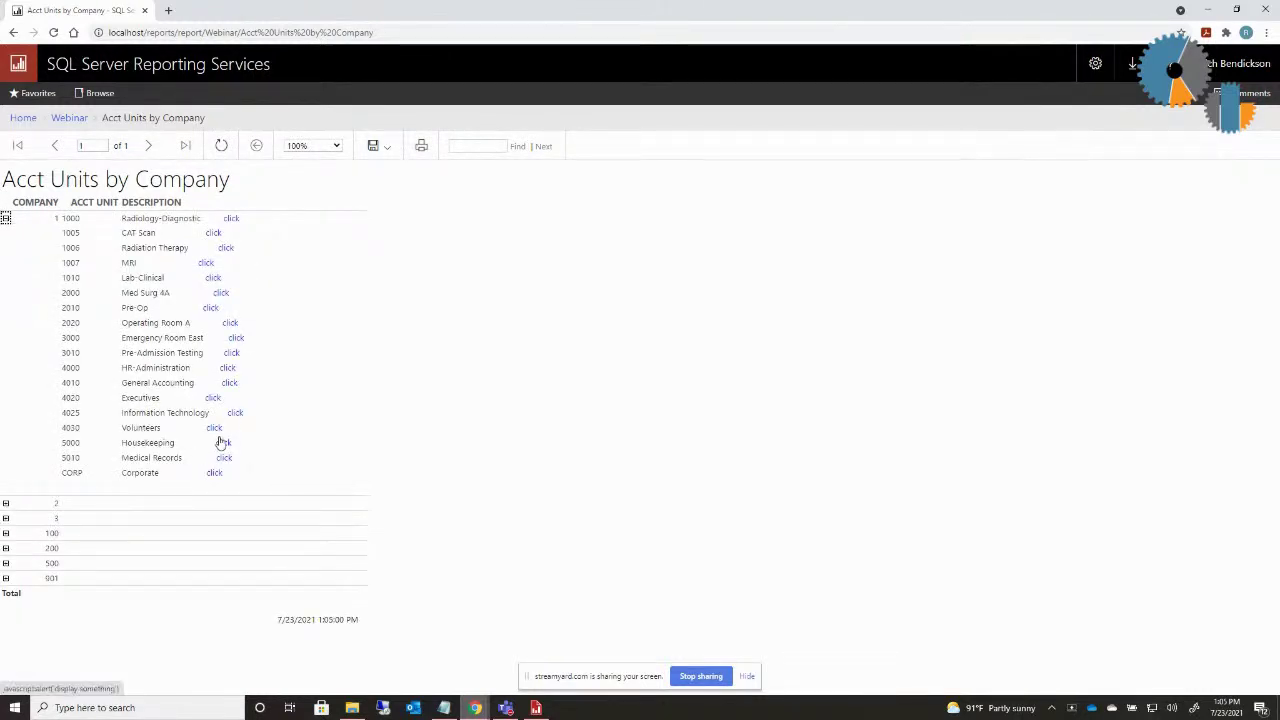
pyautogui.click(207, 264)
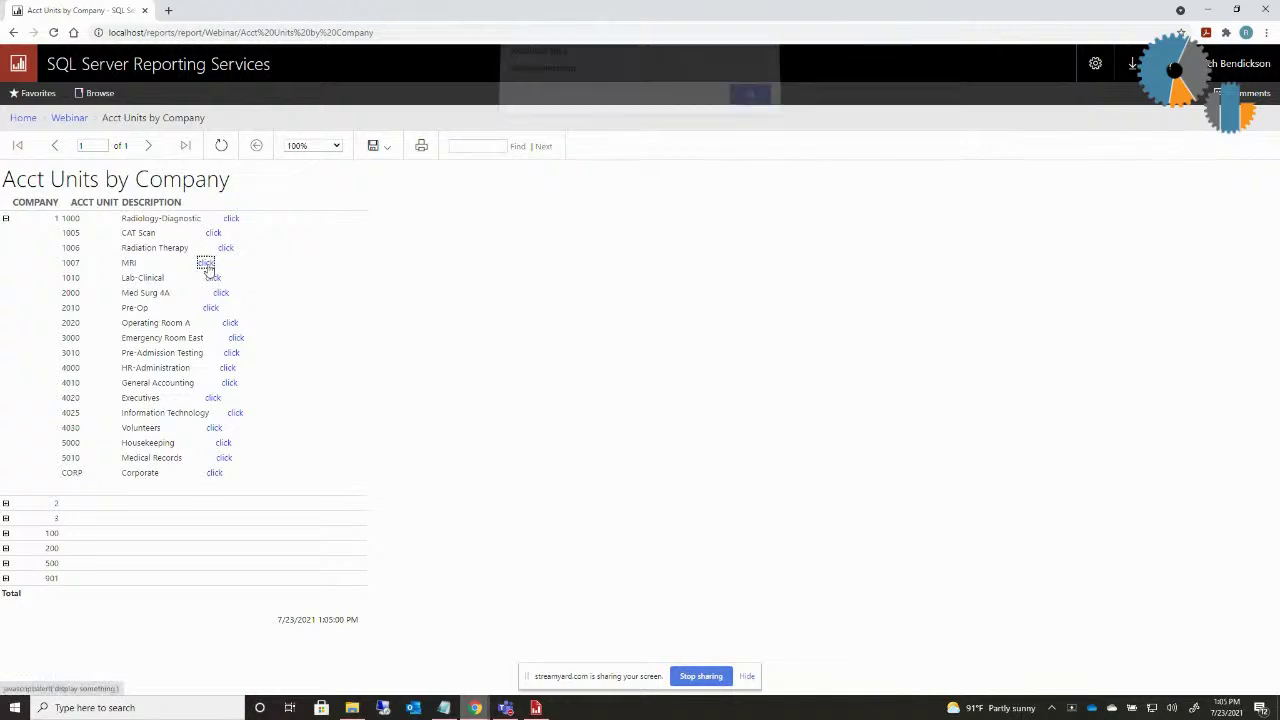
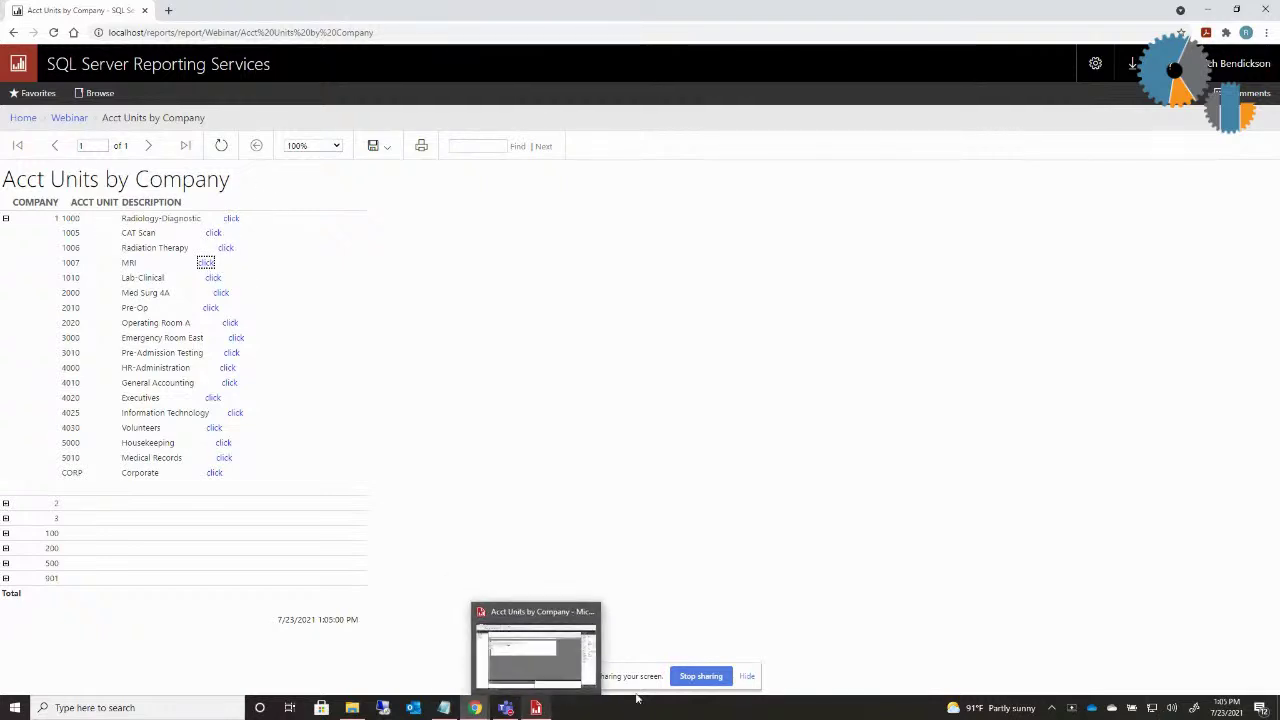
pyautogui.click(537, 706)
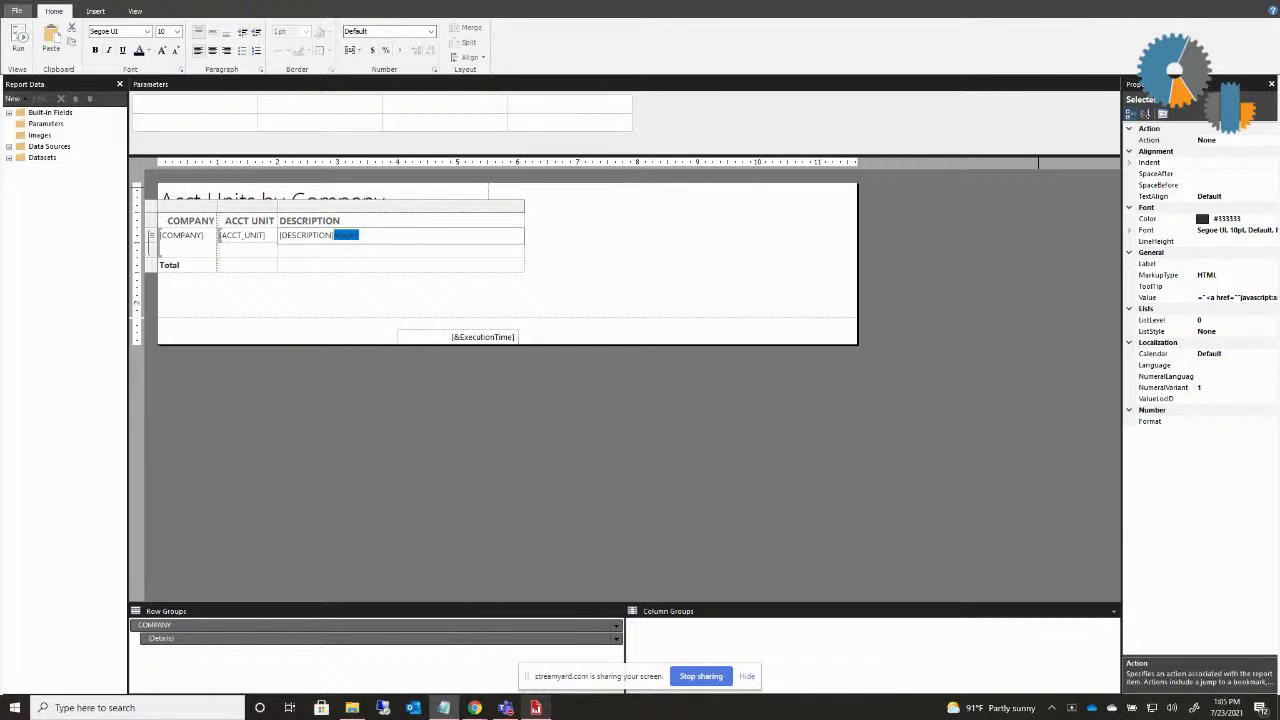
pyautogui.rightClick(346, 238)
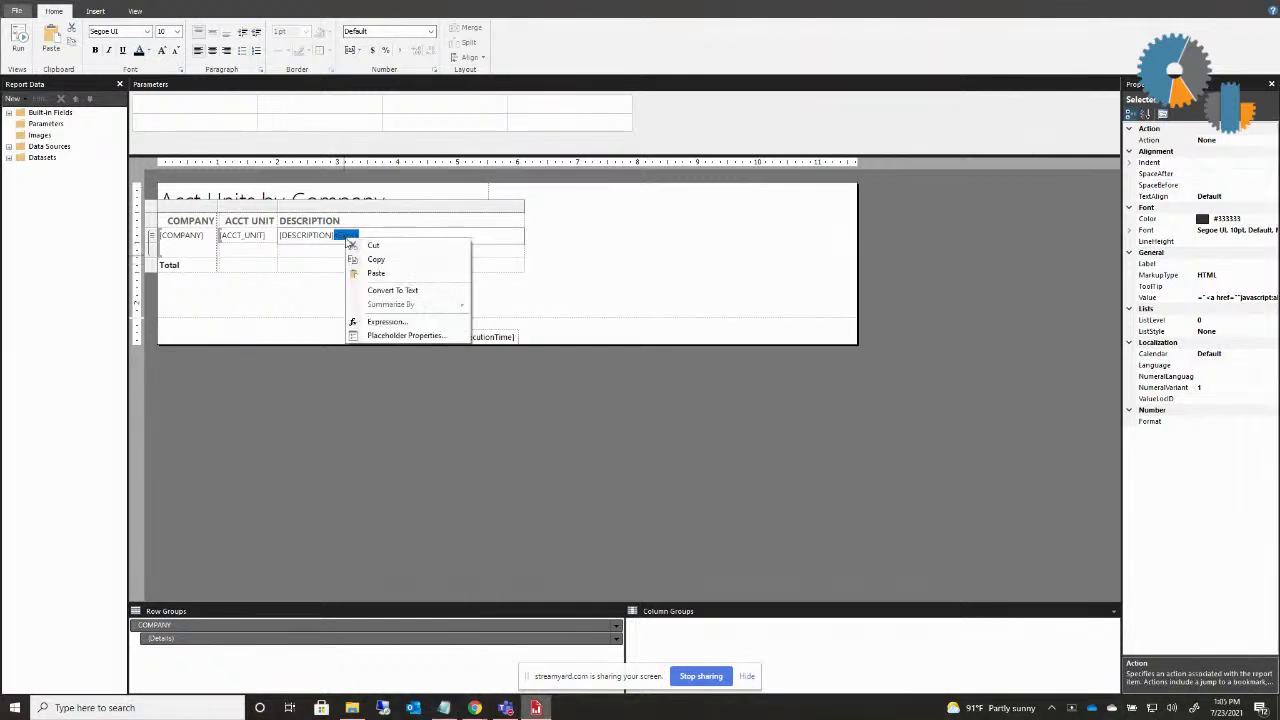
pyautogui.click(418, 321)
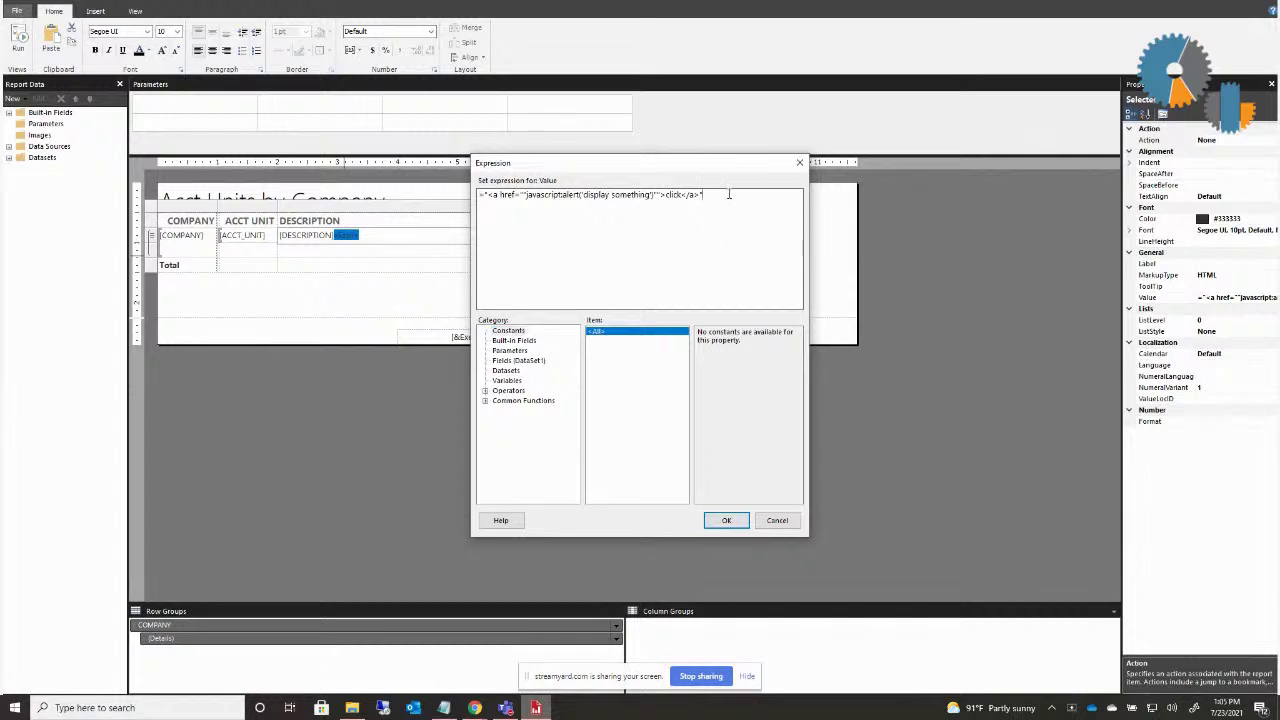
pyautogui.moveTo(731, 195); pyautogui.dragTo(500, 210)
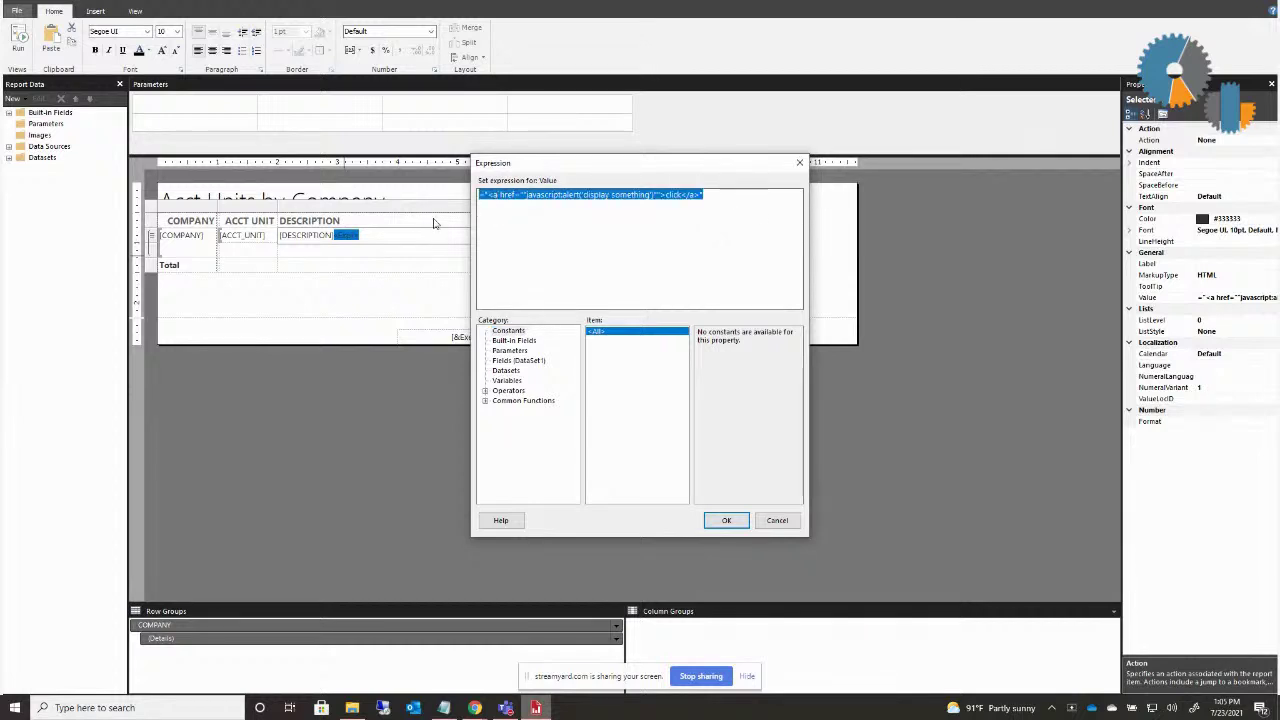
pyautogui.write('="<a href=""javascript:window.open(\'http://www.google.com/search?q=" + Fields!DESCRIPTION.Value + "\')"">Search</a>"')
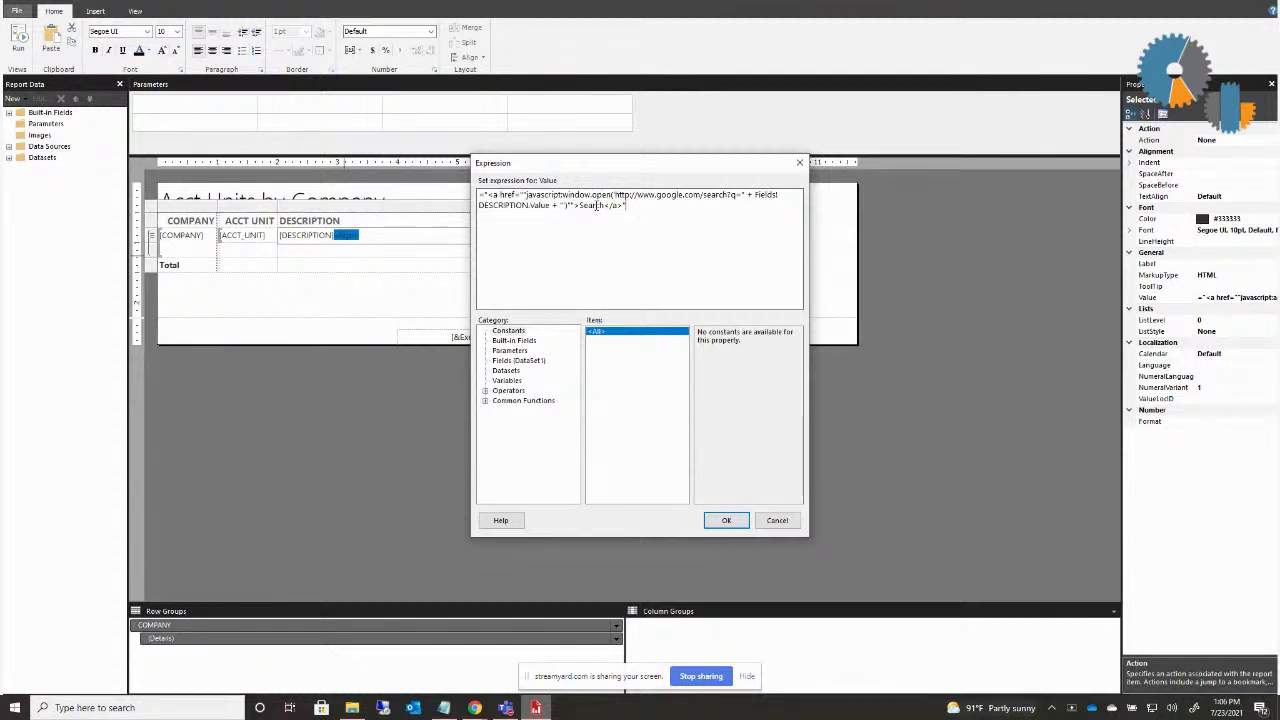
pyautogui.click(735, 521)
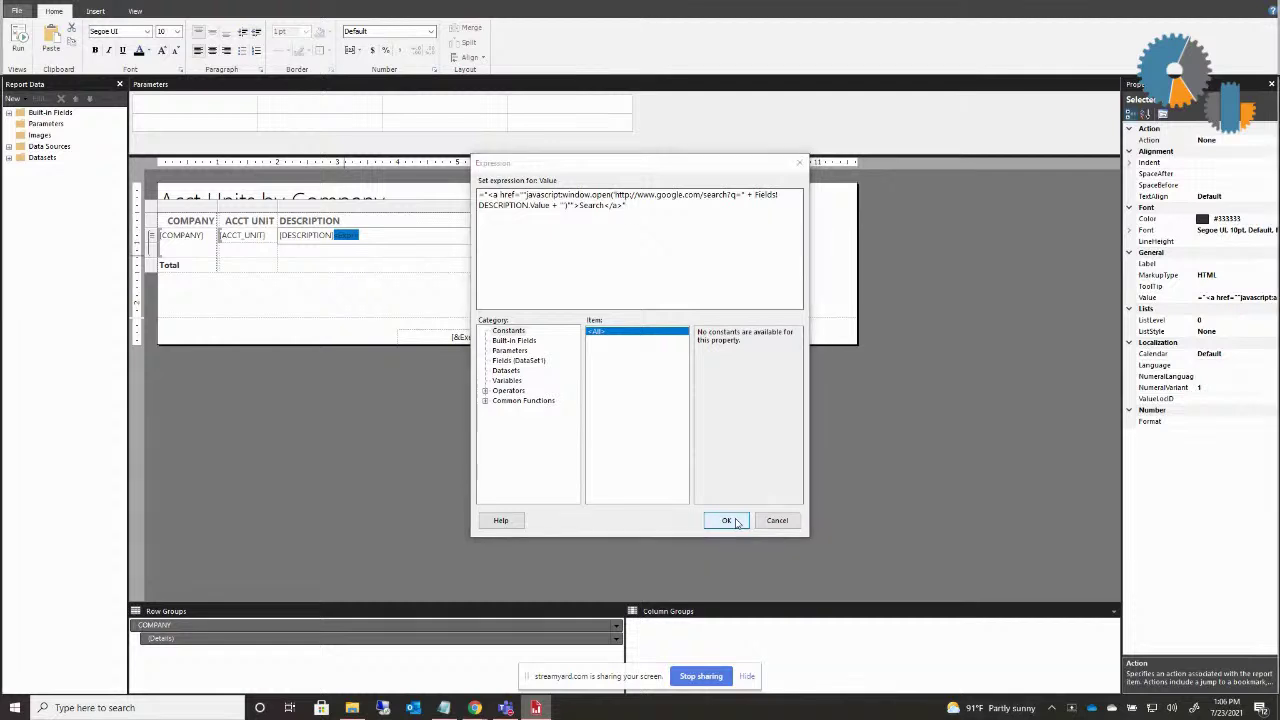
pyautogui.click(22, 12)
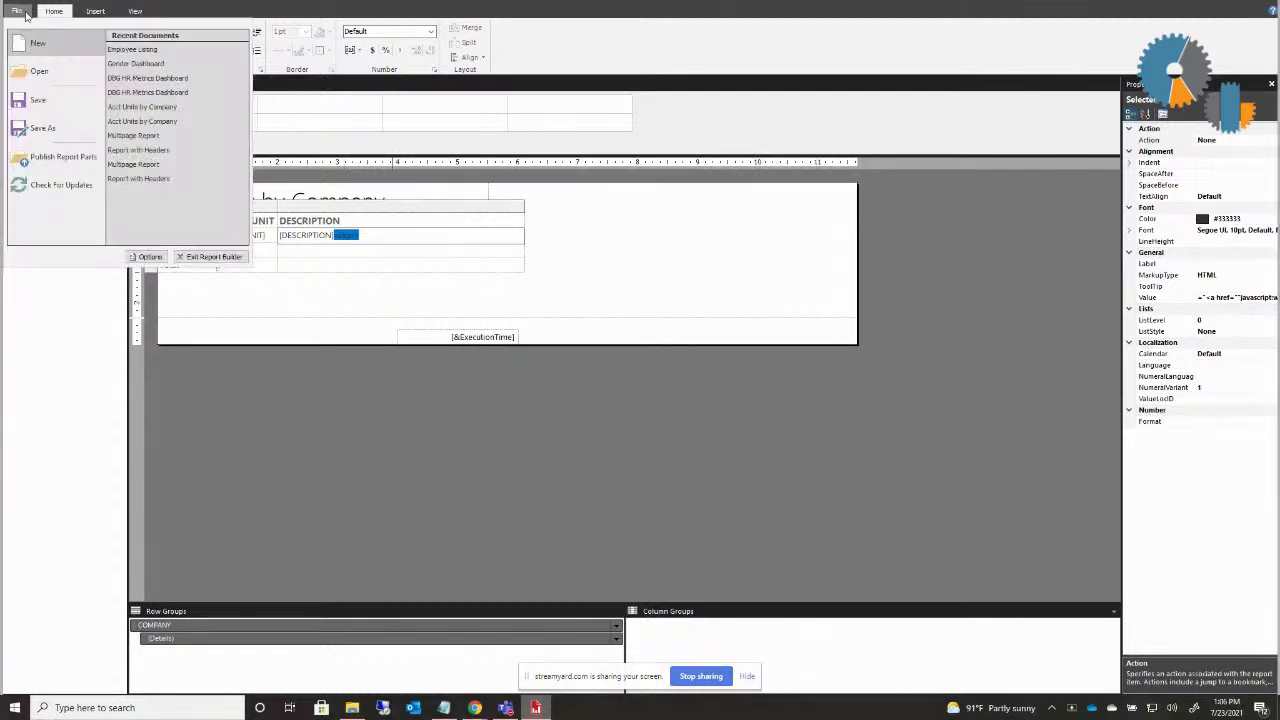
pyautogui.click(38, 100)
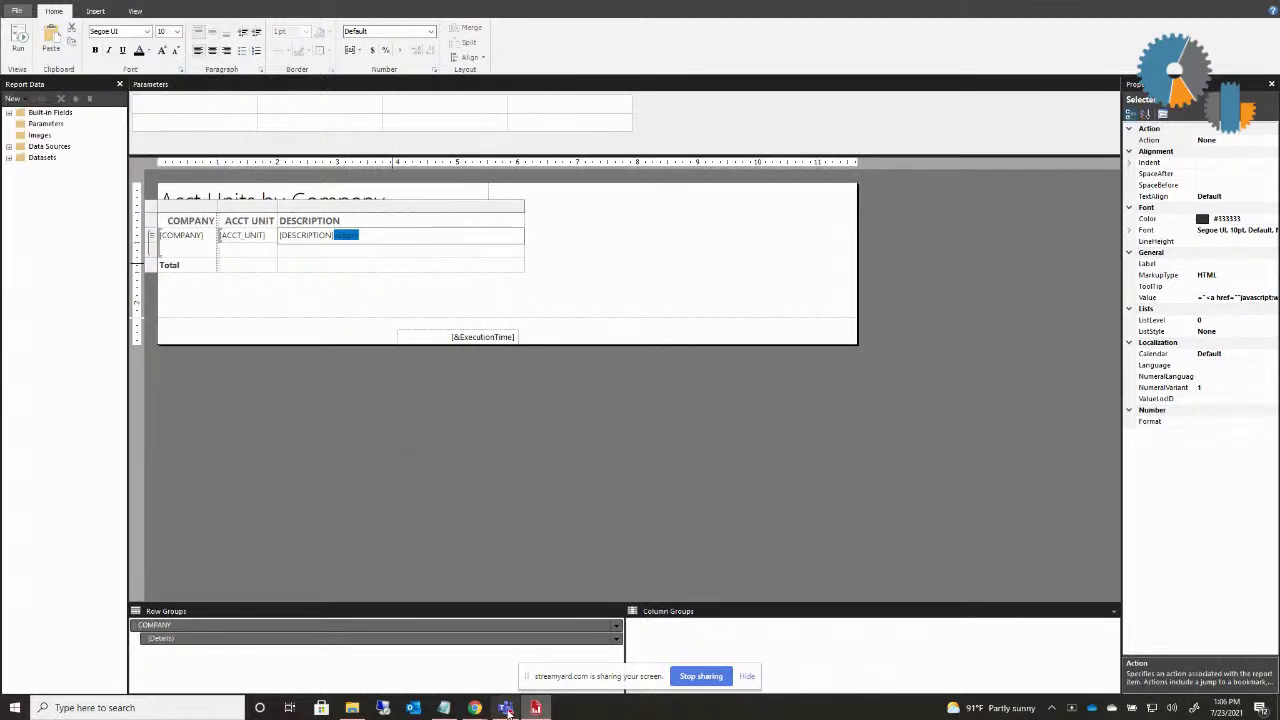
# Step: Return to the browser, refresh the report and follow the Search link beside MRI under company 1
pyautogui.moveTo(488, 712)
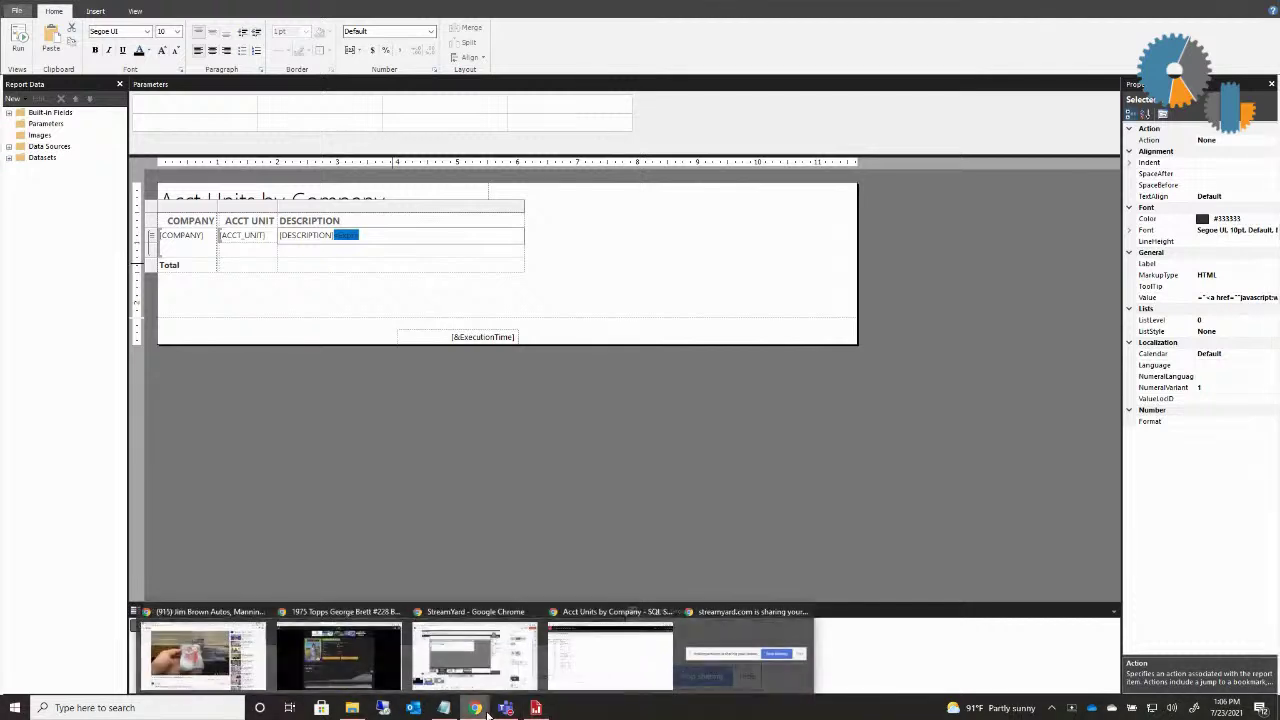
pyautogui.click(610, 655)
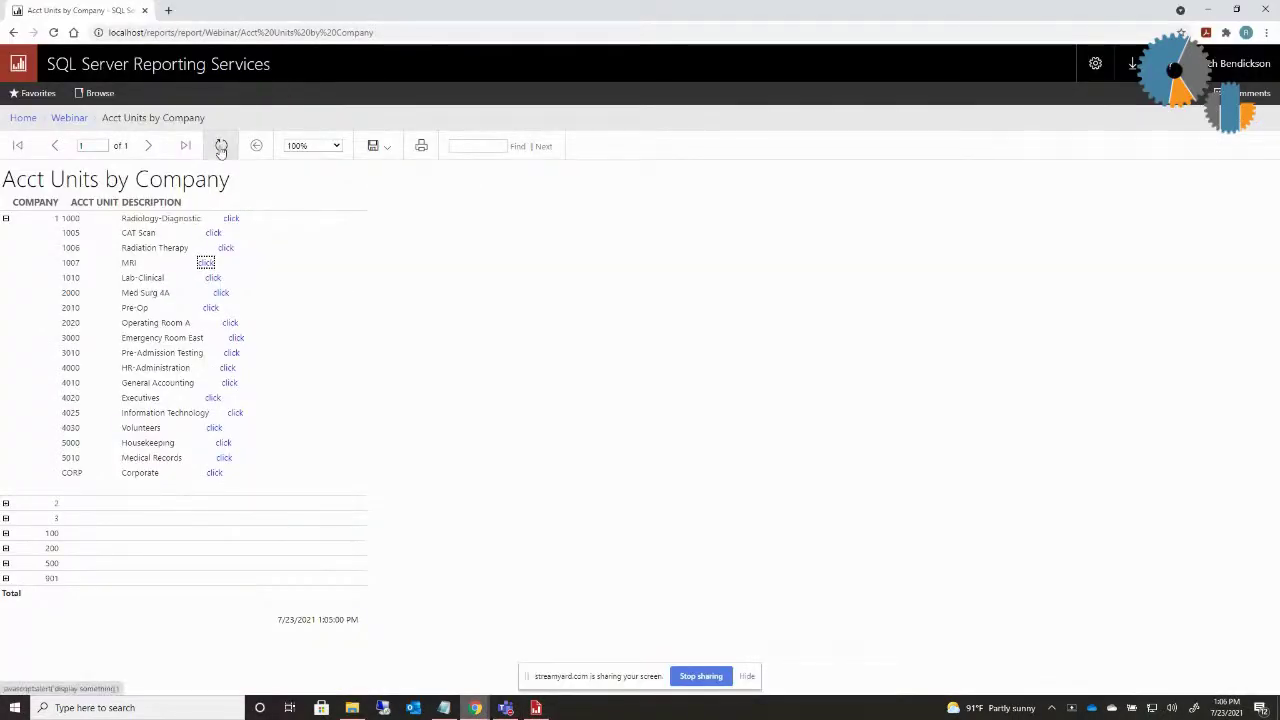
pyautogui.click(221, 146)
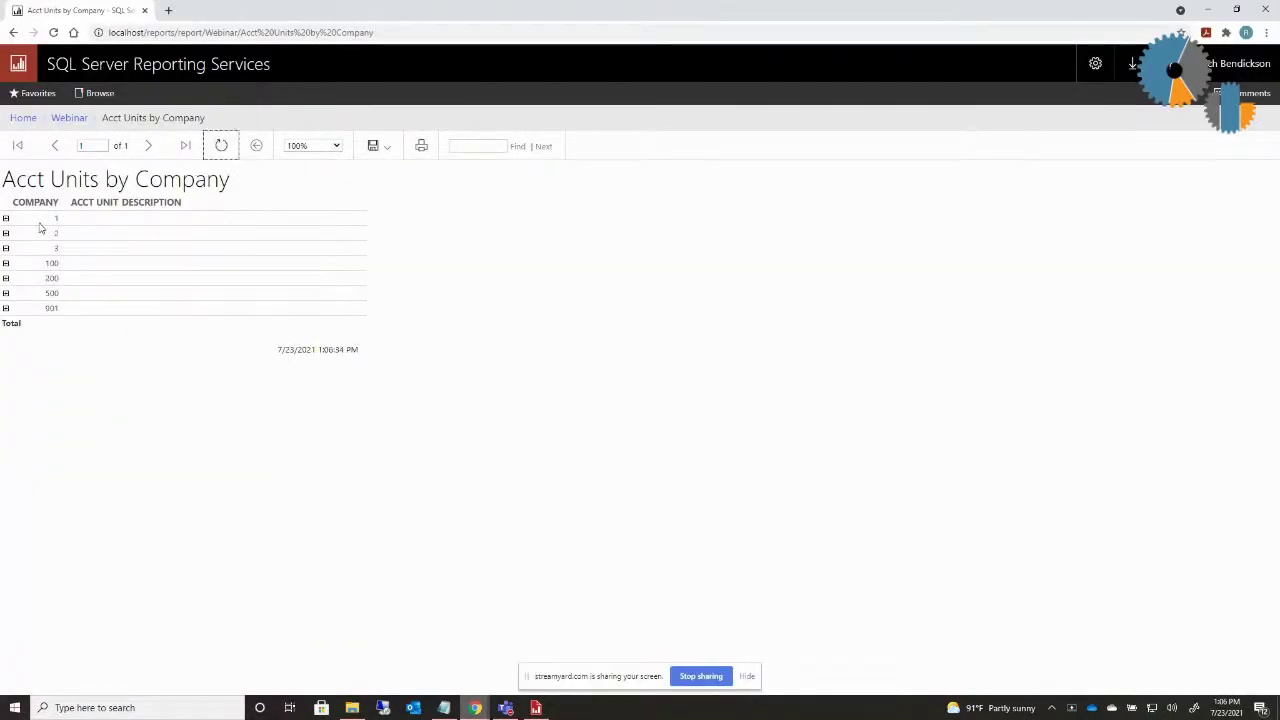
pyautogui.click(6, 219)
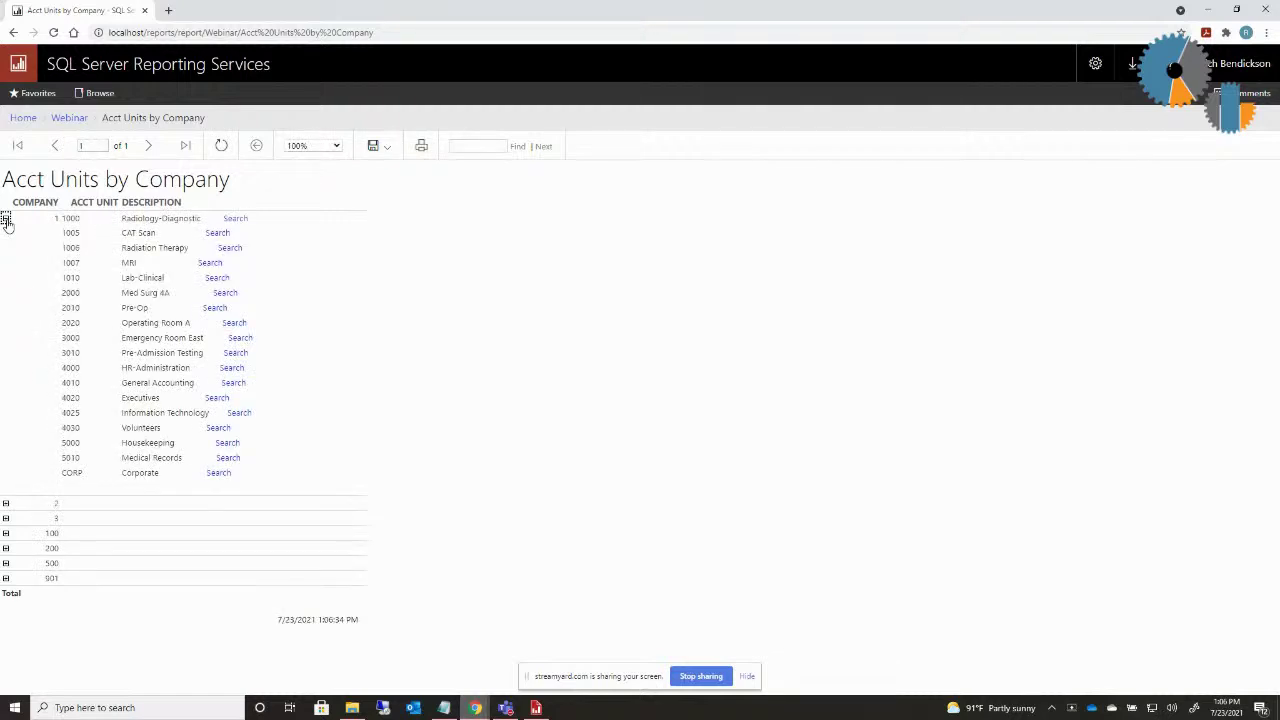
pyautogui.click(210, 263)
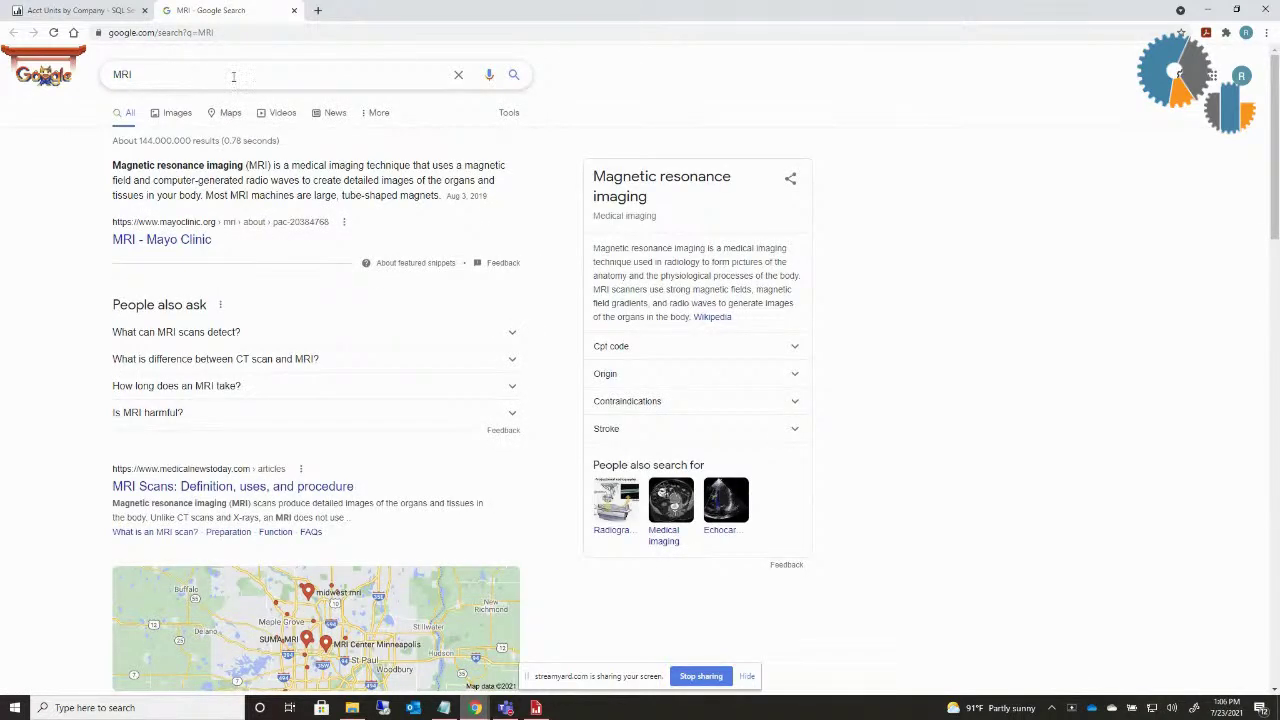
# Step: Return to Report Builder, extend the placeholder's window.open expression with 'MsgWindow','width=200,height=100' after the search URL, and save the report
pyautogui.click(323, 489)
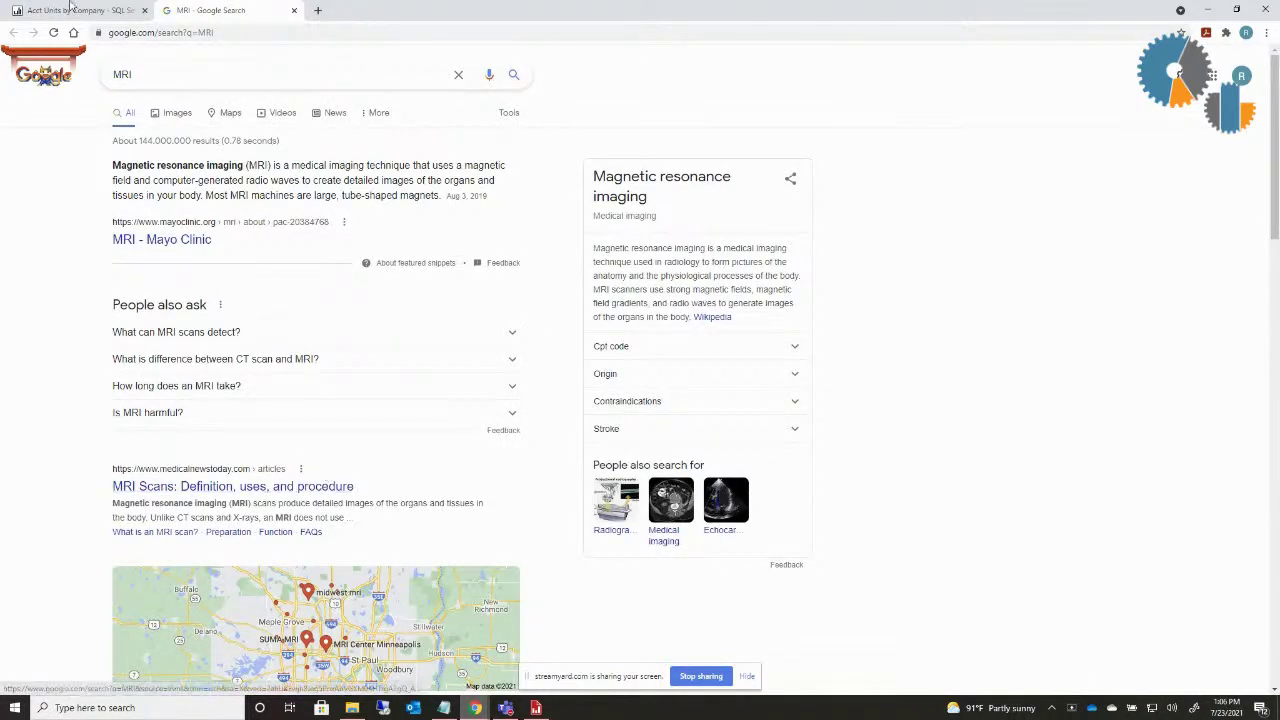
pyautogui.click(43, 12)
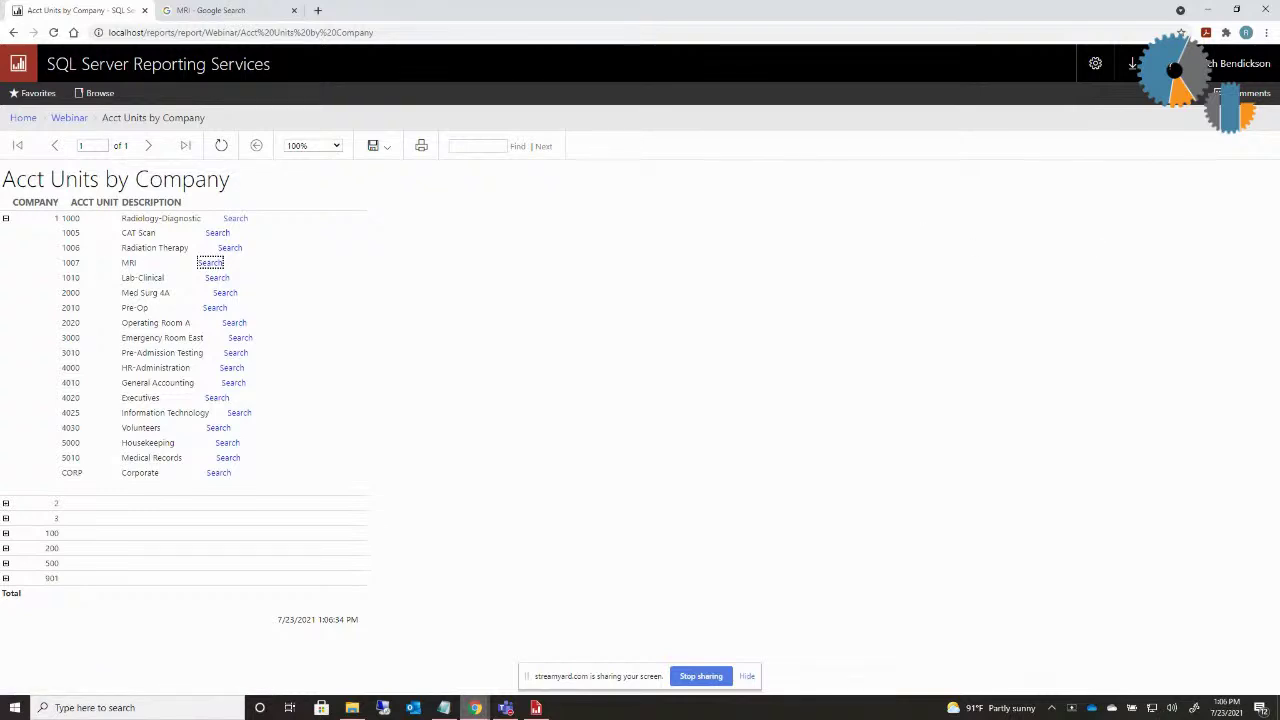
pyautogui.click(443, 707)
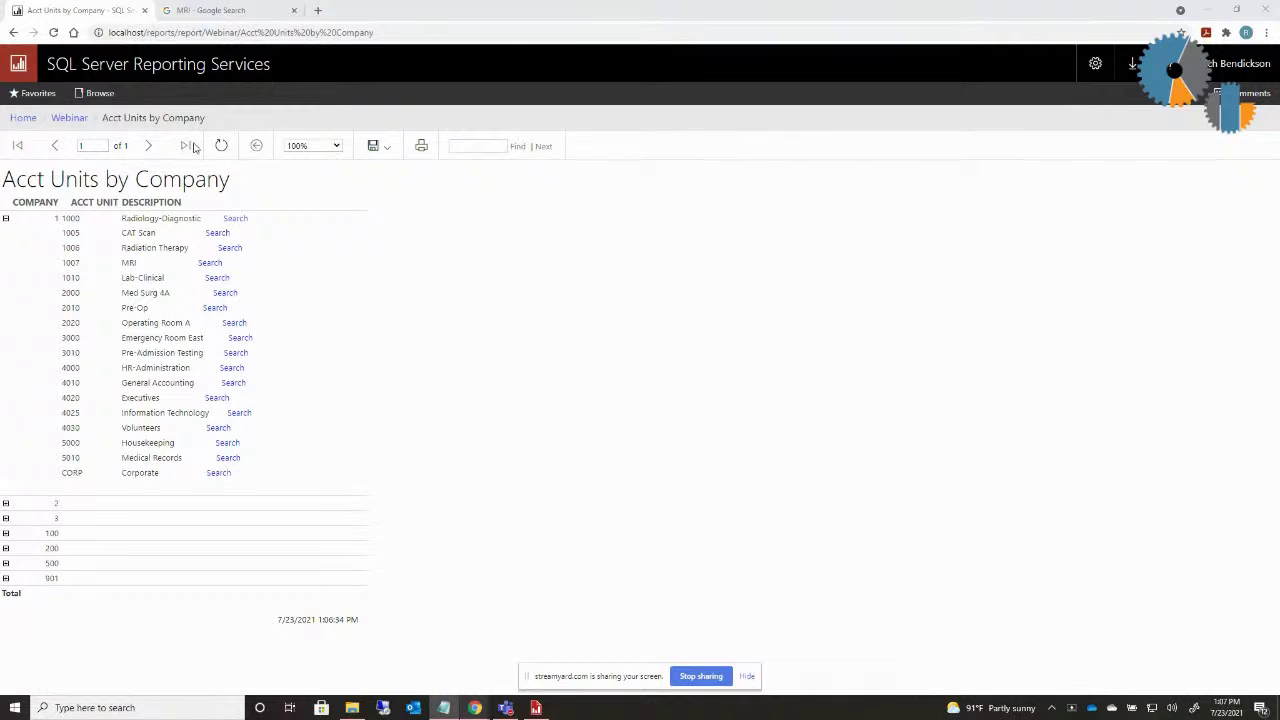
pyautogui.click(536, 707)
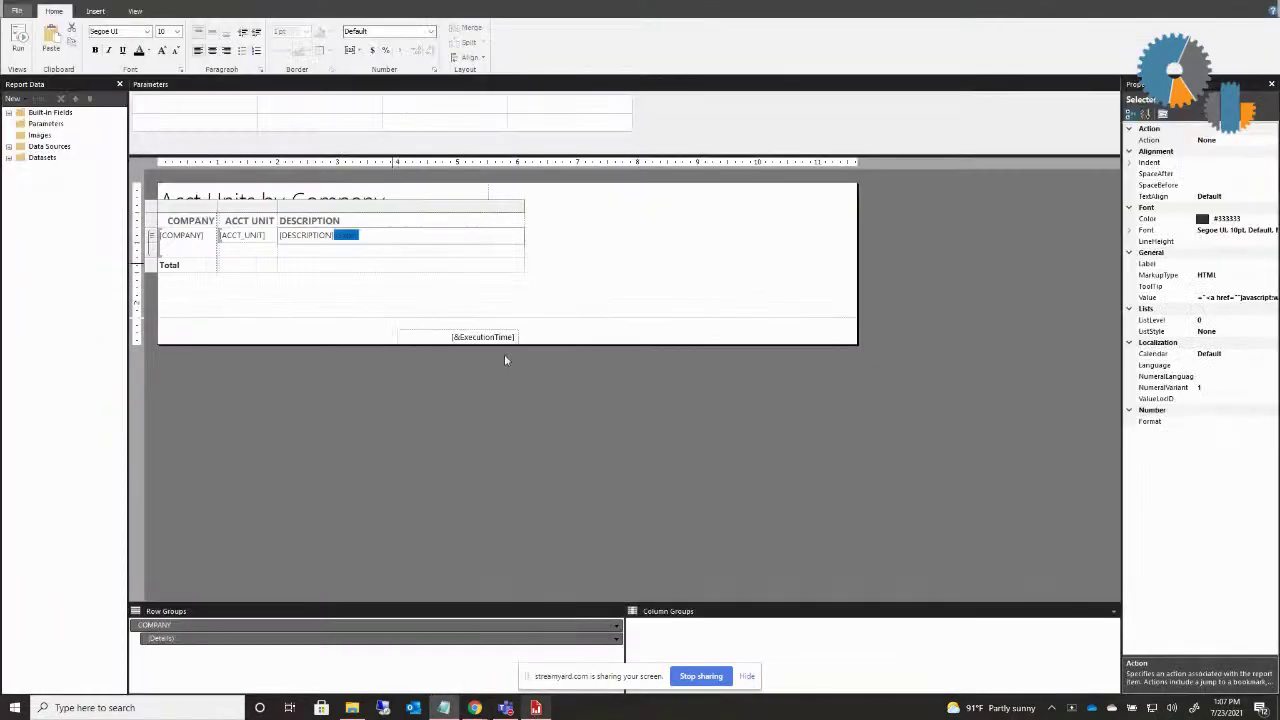
pyautogui.rightClick(345, 235)
pyautogui.click(412, 321)
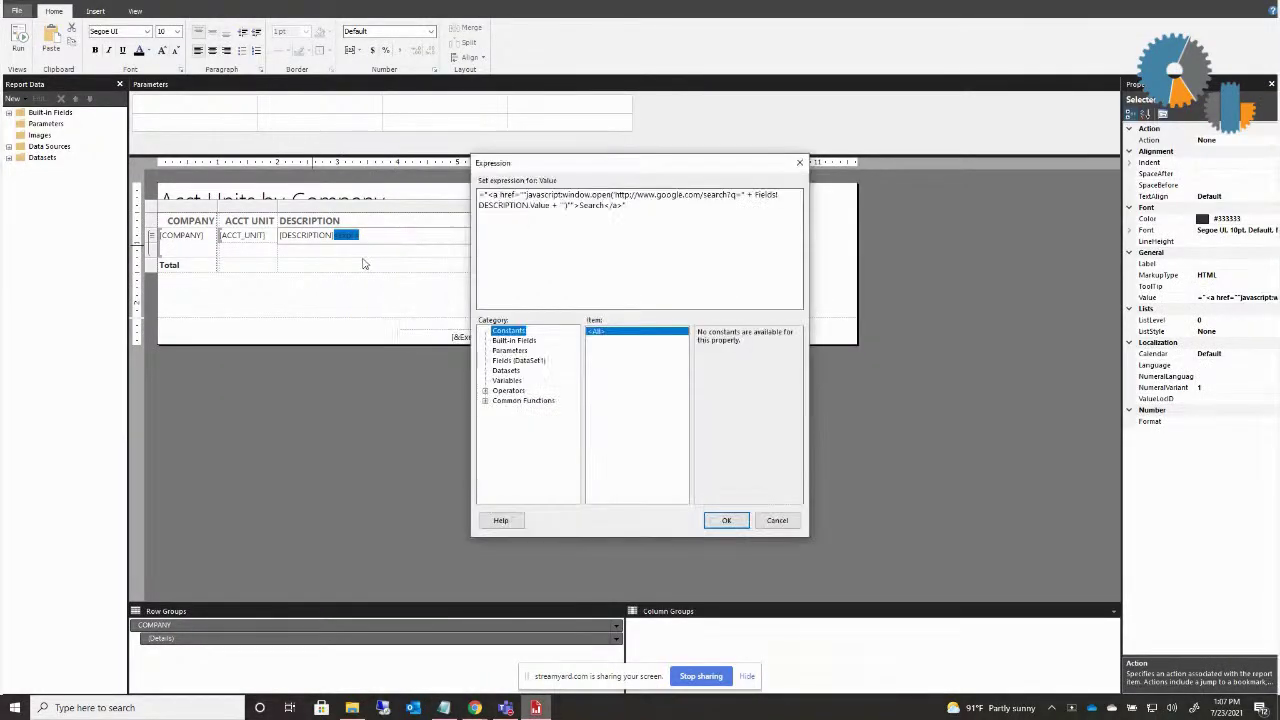
pyautogui.moveTo(640, 206); pyautogui.dragTo(486, 178)
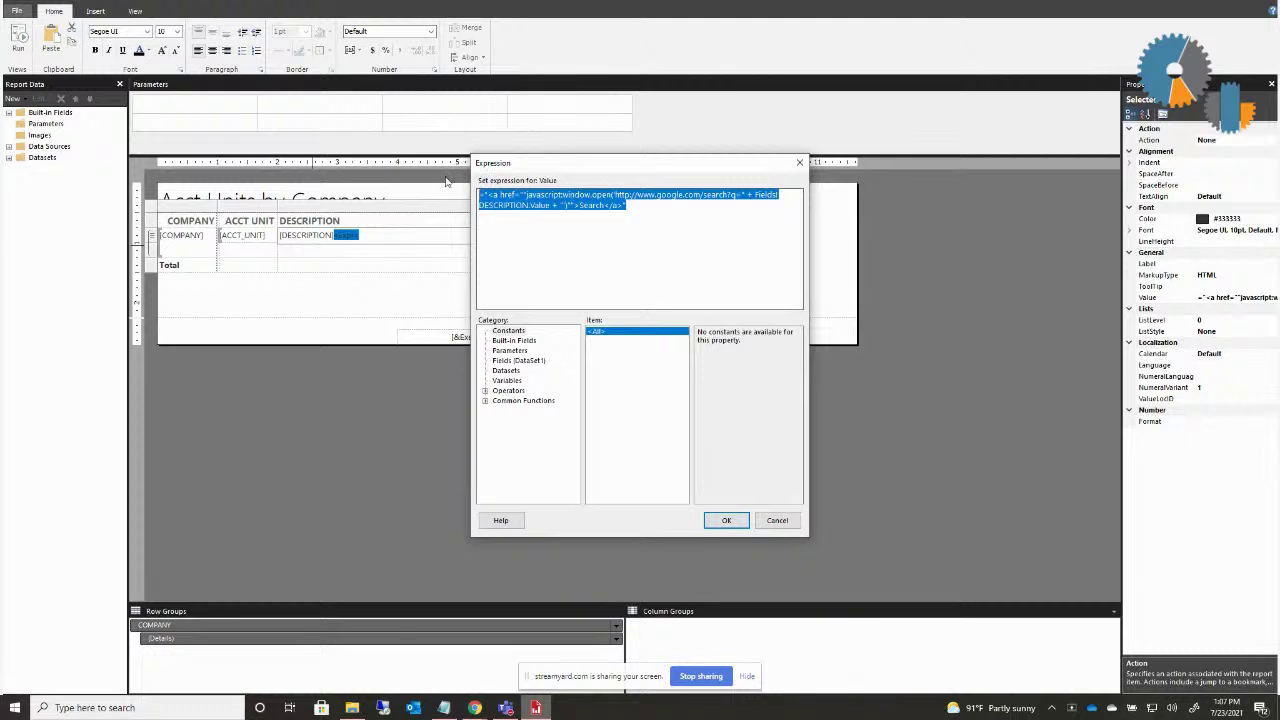
pyautogui.write('="<a href=""javascript:window.open(\'http://www.google.com/search?q=" + Fields!DESCRIPTION.Value + "\', \'MsgWindow\',\'width=200,height=100\')"">Search</a>"')
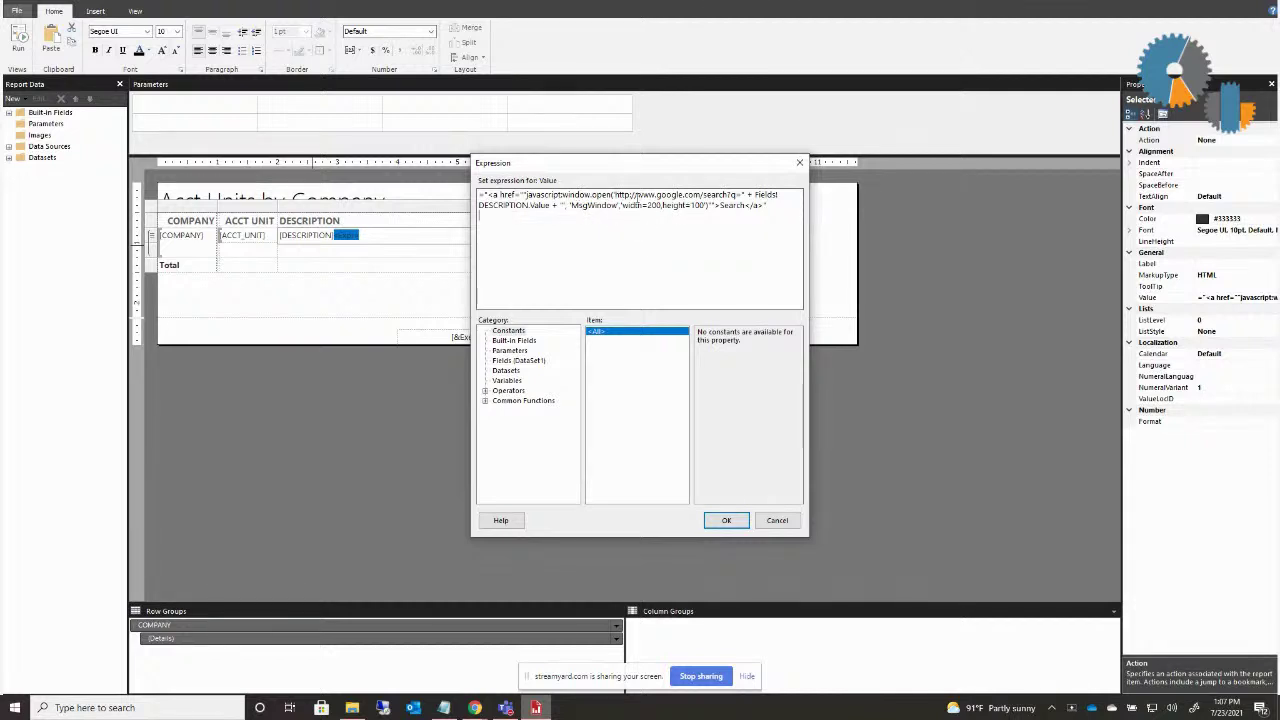
pyautogui.click(727, 520)
pyautogui.click(17, 10)
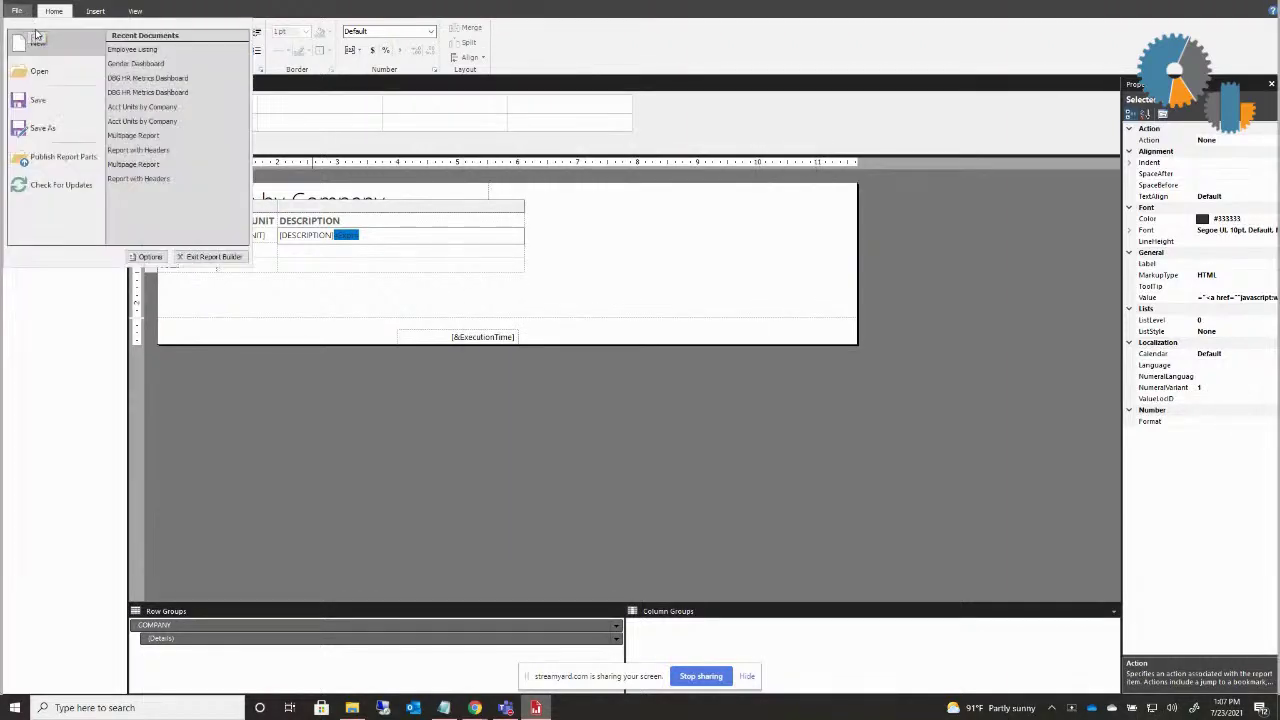
pyautogui.click(34, 100)
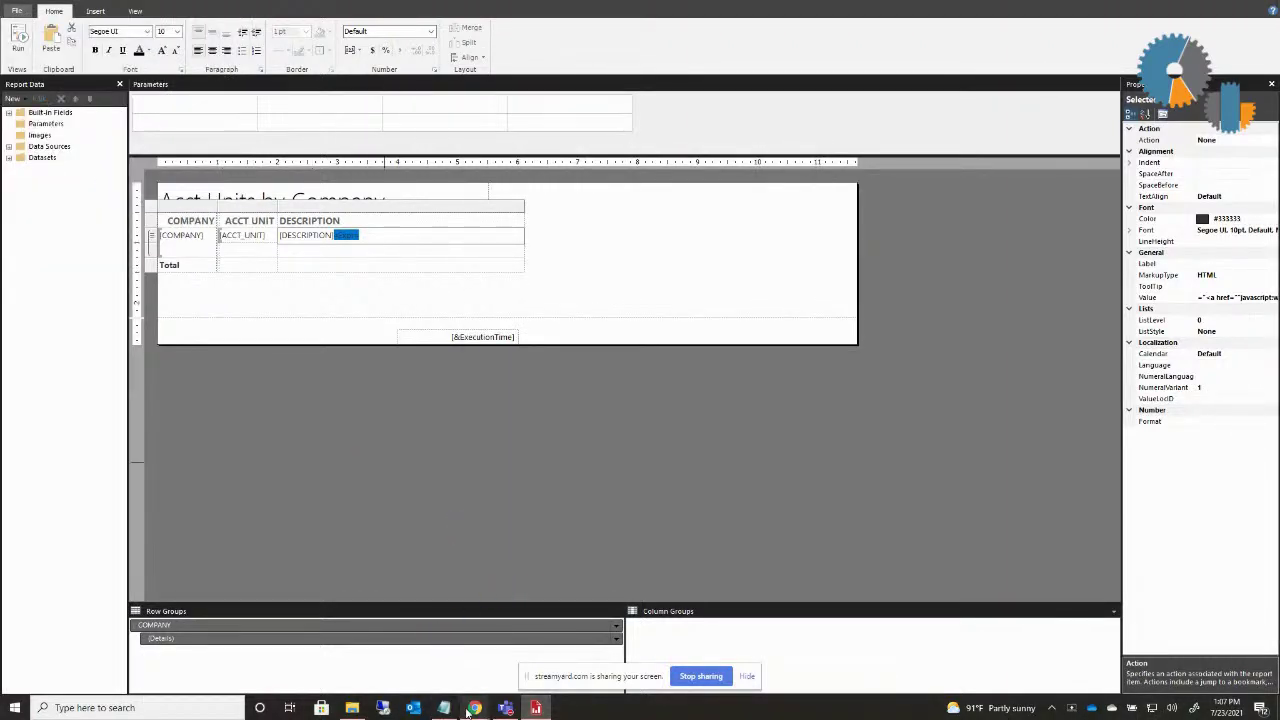
# Step: Switch to the browser, refresh the report, follow the Search link beside CAT Scan under company 1, enlarge the popup to inspect it and close it
pyautogui.moveTo(475, 707)
pyautogui.click(588, 650)
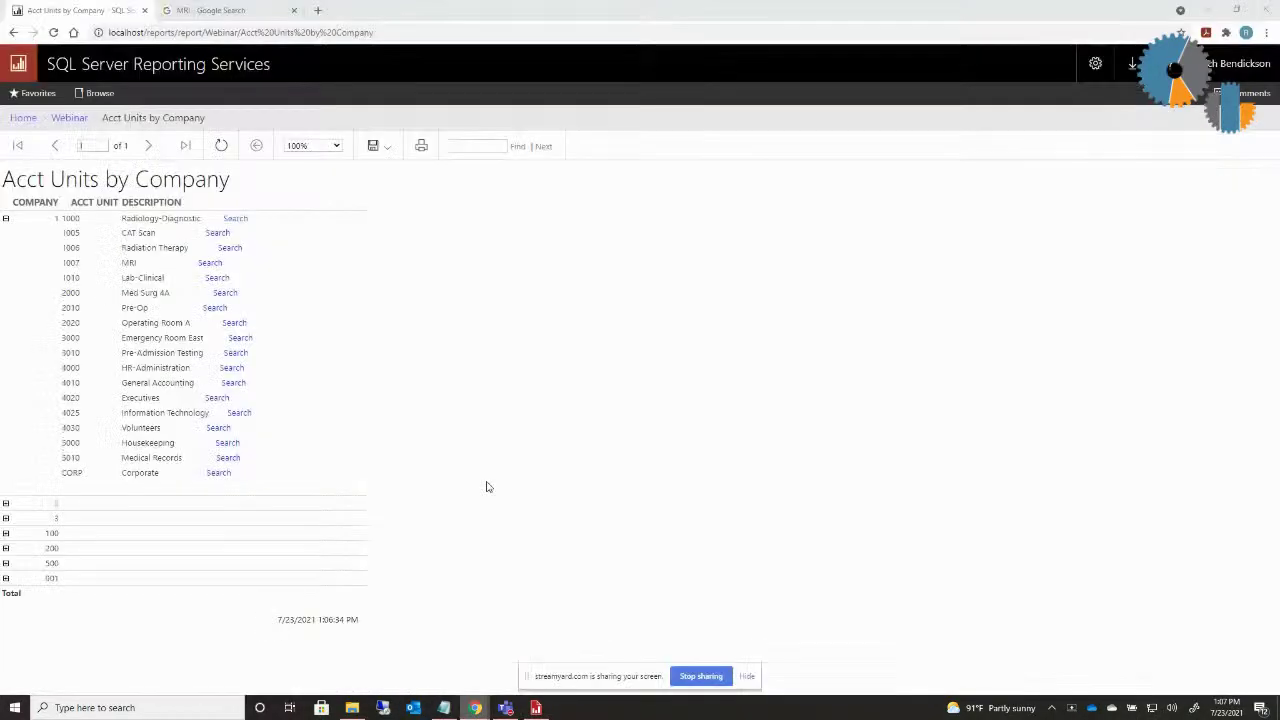
pyautogui.click(221, 146)
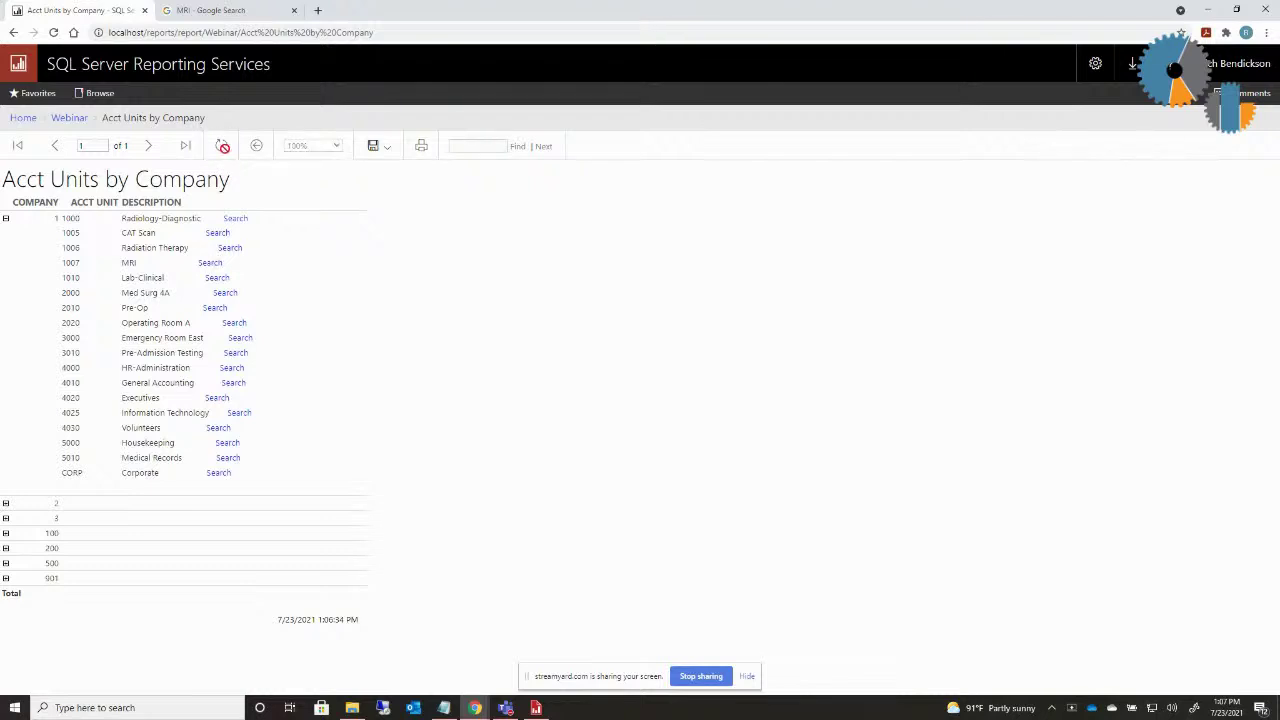
pyautogui.click(5, 218)
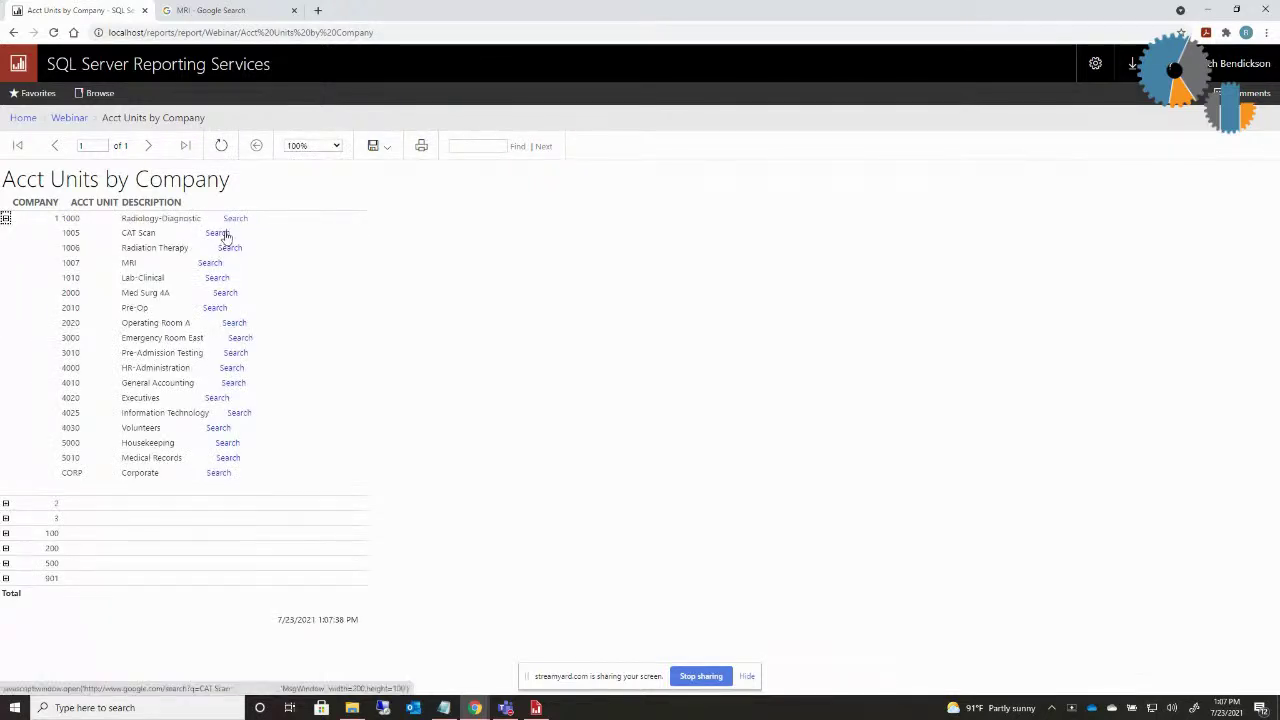
pyautogui.click(224, 236)
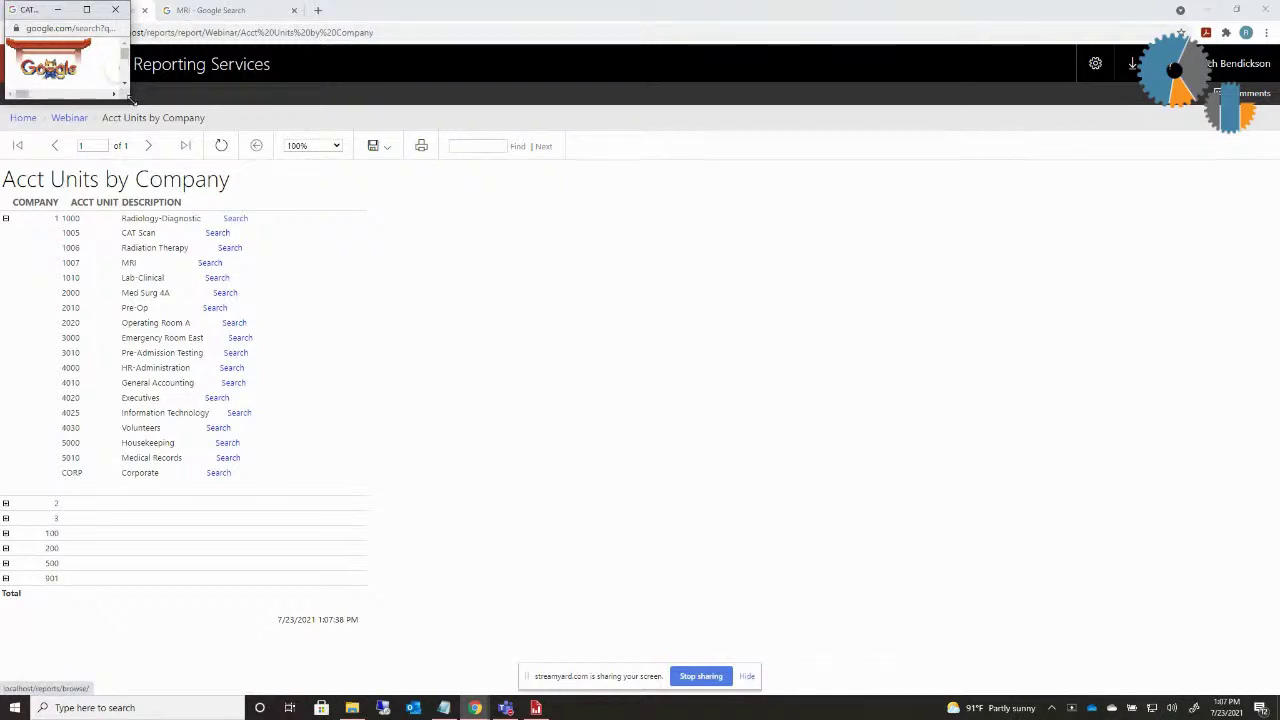
pyautogui.moveTo(129, 98); pyautogui.dragTo(582, 355)
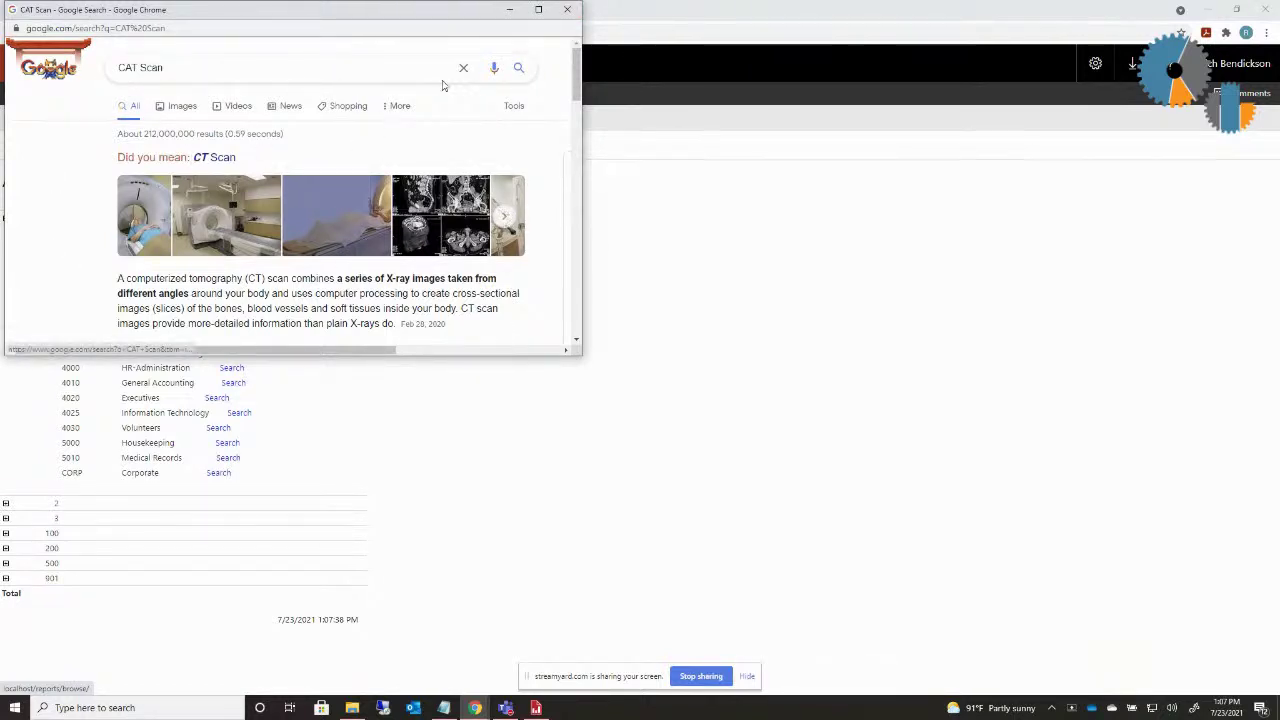
pyautogui.click(567, 10)
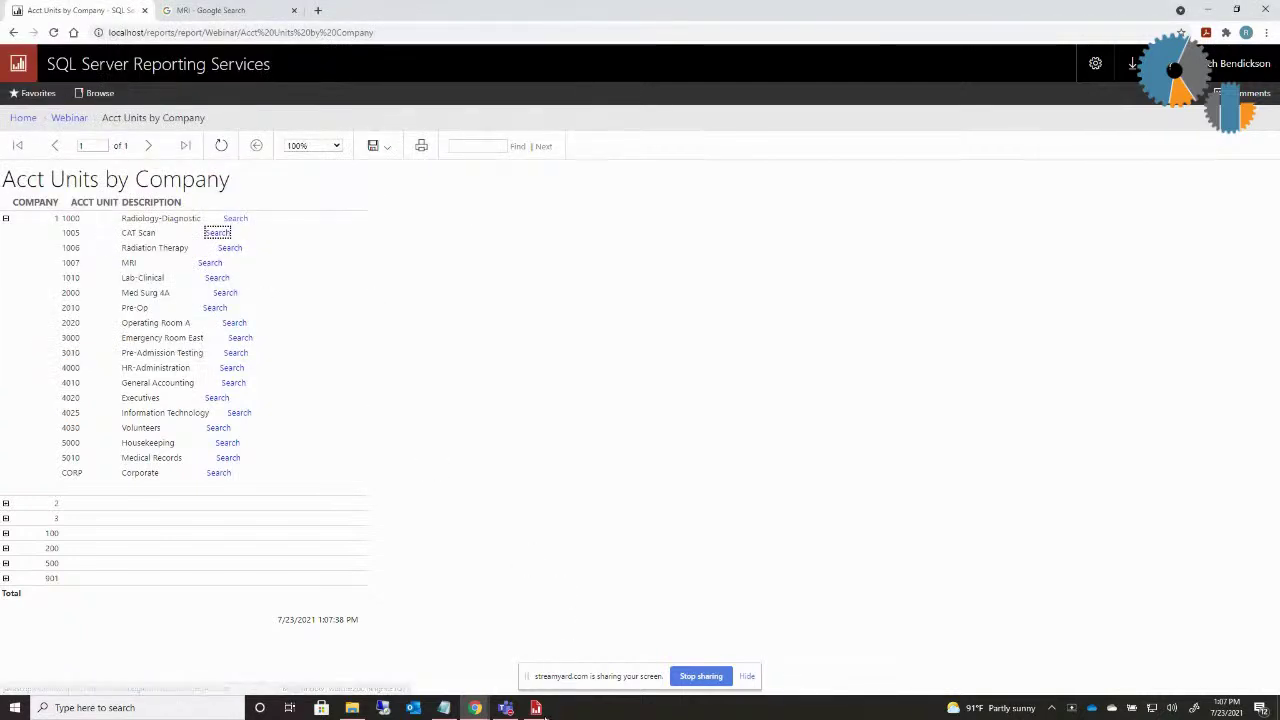
# Step: In Report Builder, replace the placeholder's expression with myWindow code that opens a 200 by 100 MsgWindow popup and writes "This is MsgWindow. I am 200px wide and 100px tall!"
pyautogui.click(537, 709)
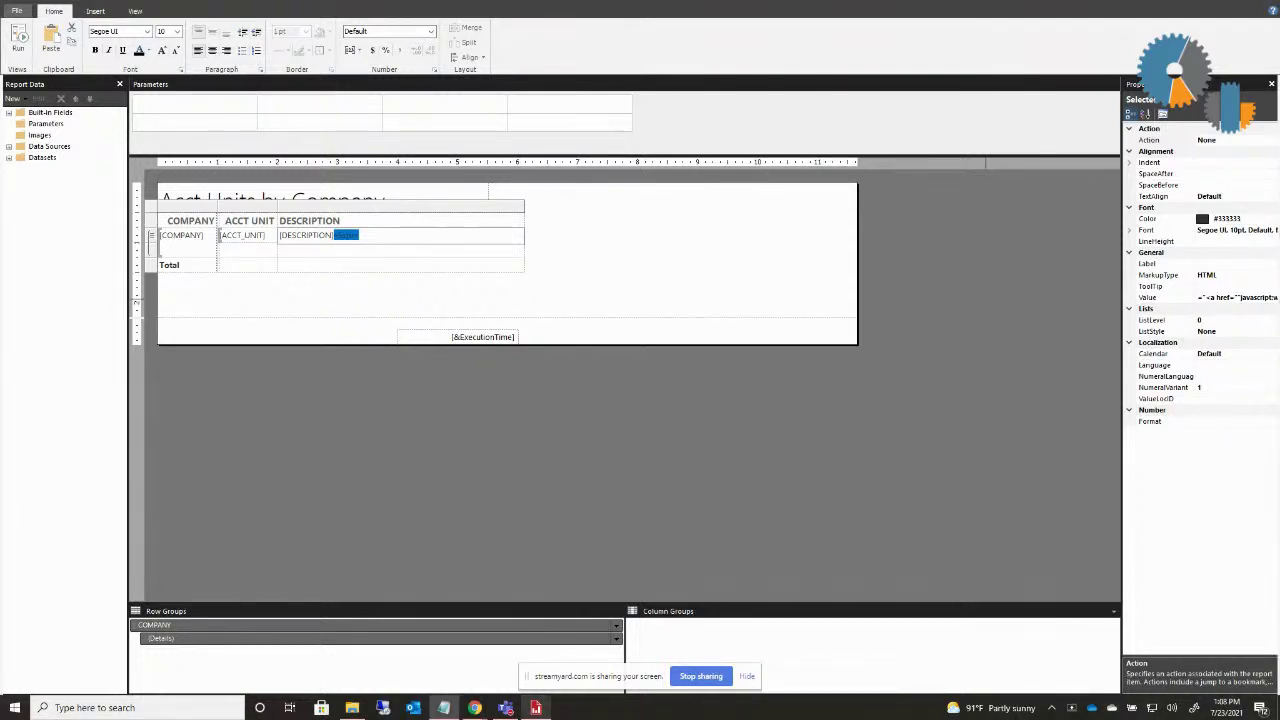
pyautogui.rightClick(338, 234)
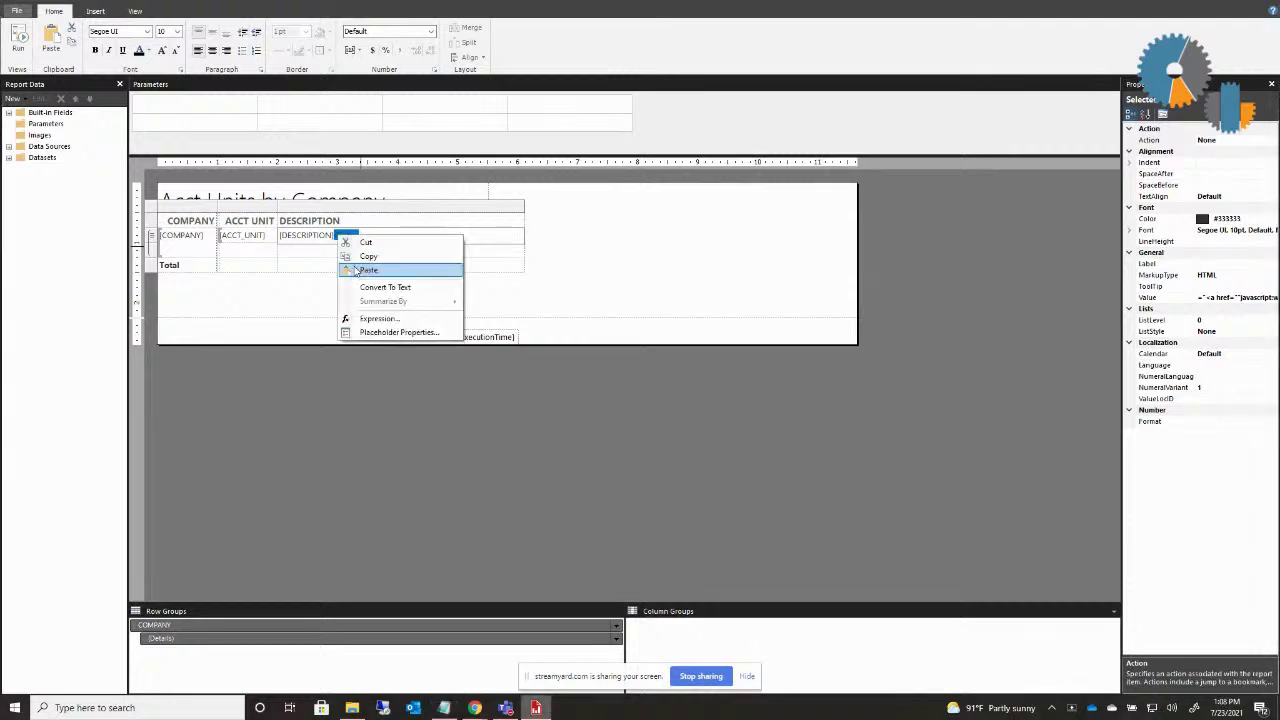
pyautogui.click(380, 320)
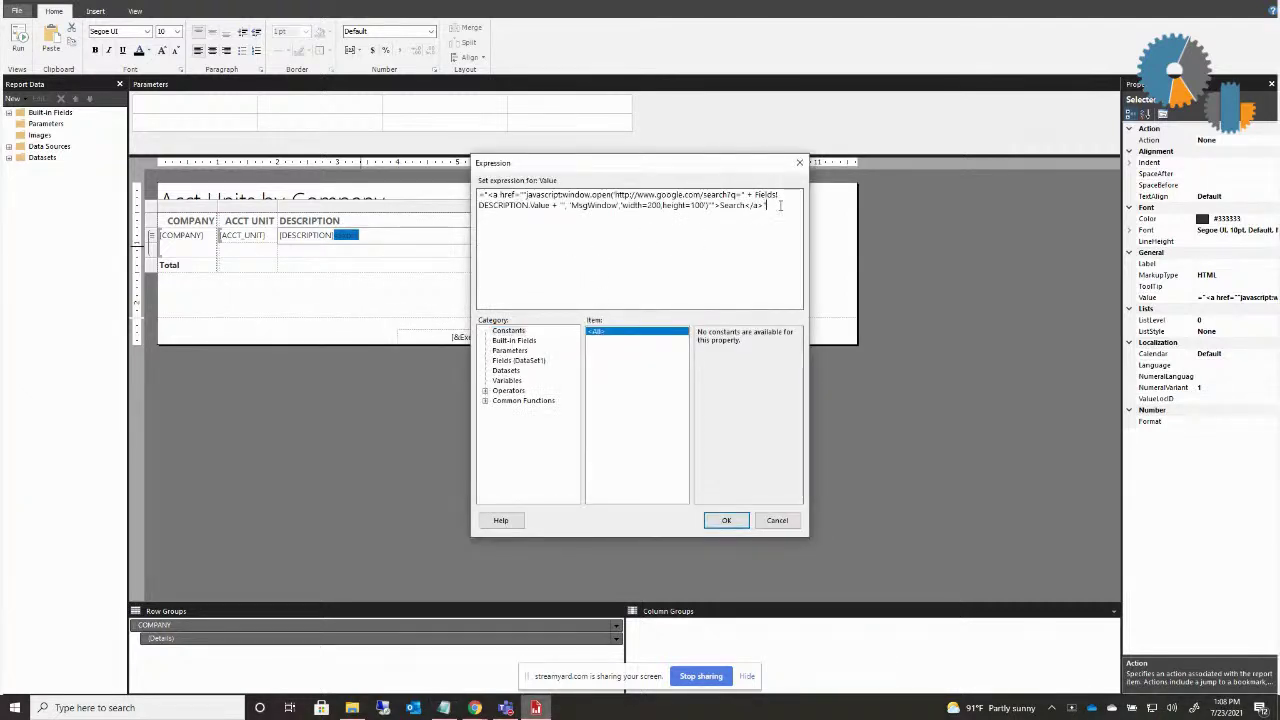
pyautogui.moveTo(780, 205); pyautogui.dragTo(466, 183)
pyautogui.rightClick(494, 205)
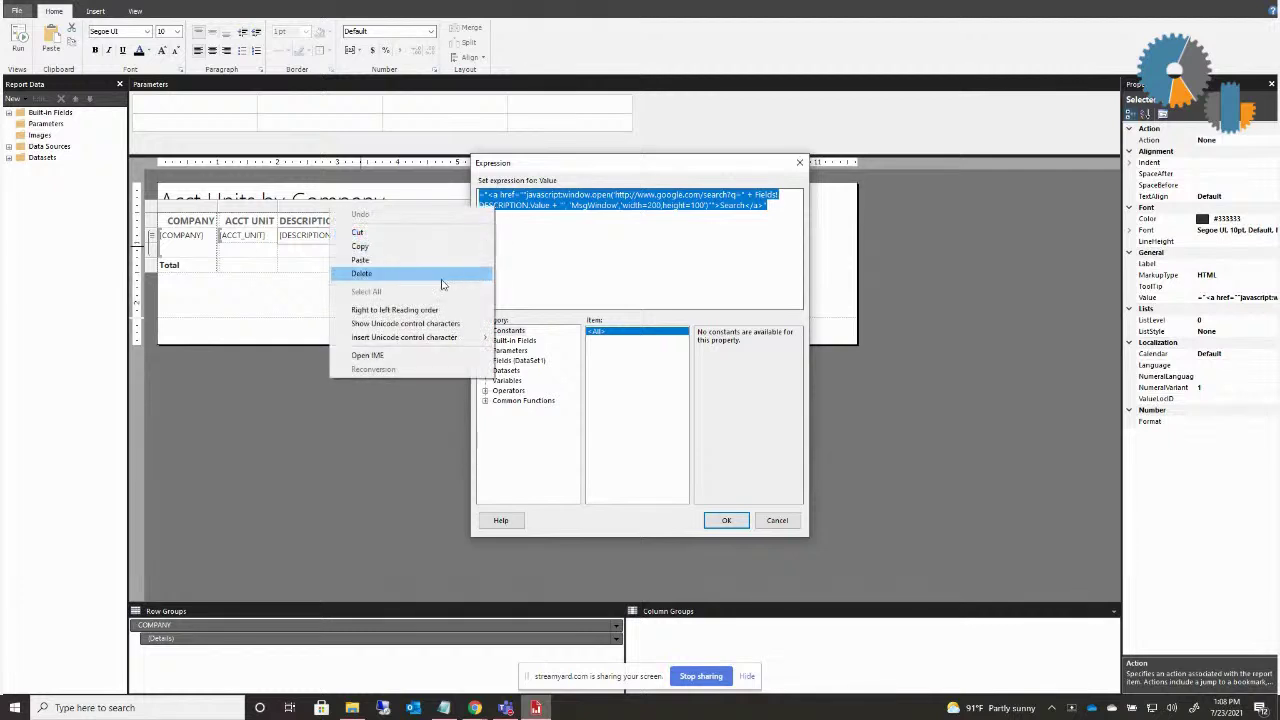
pyautogui.click(435, 260)
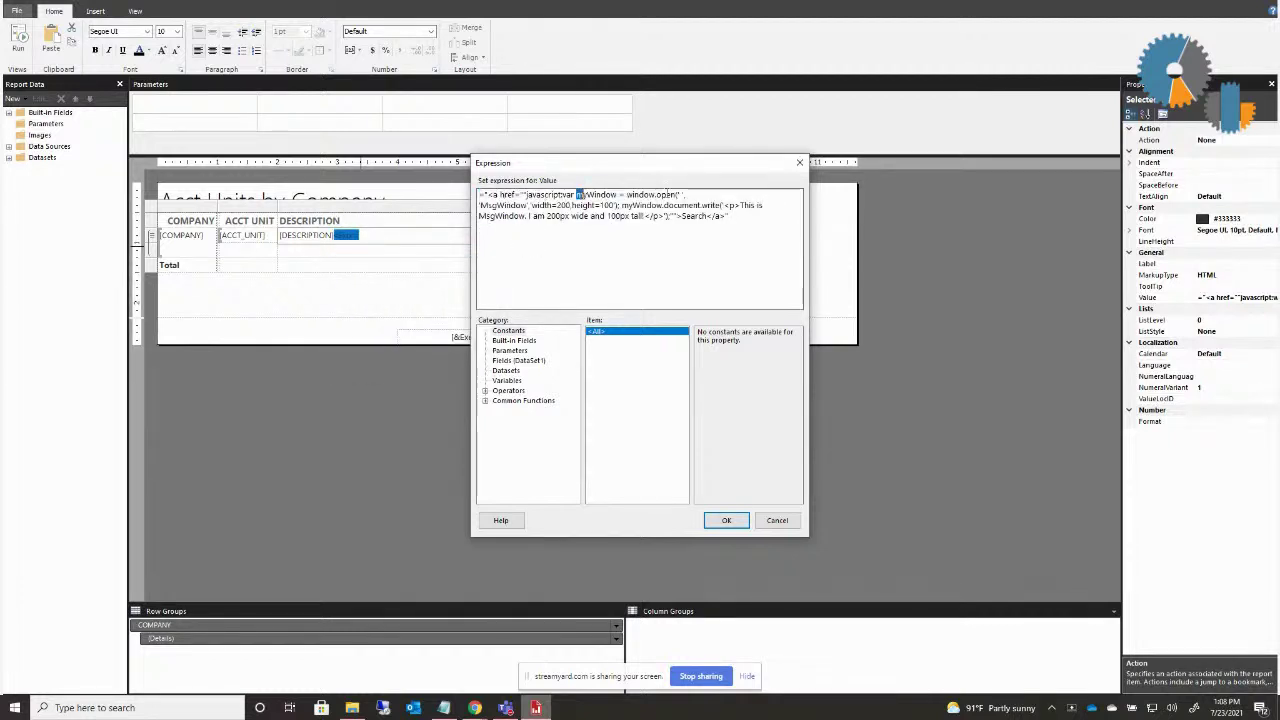
# Step: Set the popup's width to 600 and height to 300, update the message to 600px wide and 300px tall, and save the report
pyautogui.doubleClick(681, 195)
pyautogui.click(494, 205)
pyautogui.click(563, 205)
pyautogui.press('BackSpace')
pyautogui.write('6')
pyautogui.click(603, 205)
pyautogui.press('BackSpace')
pyautogui.write('3')
pyautogui.click(549, 215)
pyautogui.press('BackSpace')
pyautogui.write('6')
pyautogui.click(744, 524)
pyautogui.click(17, 11)
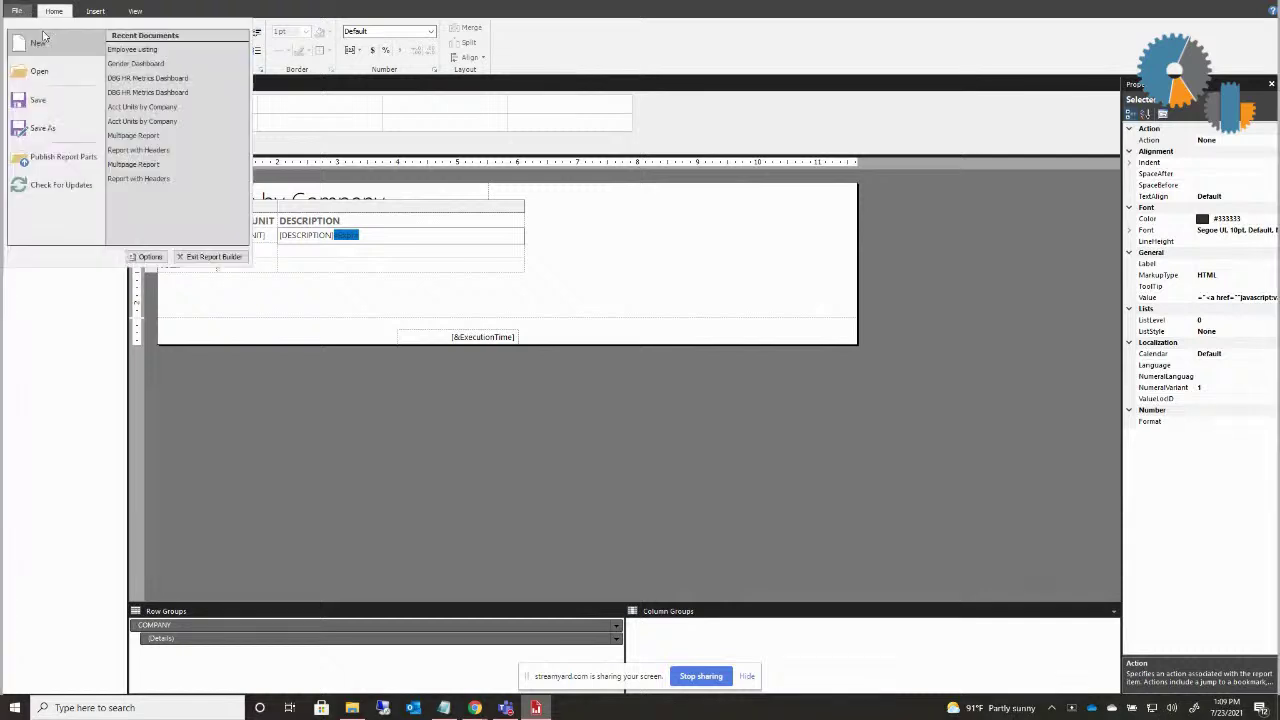
pyautogui.click(38, 100)
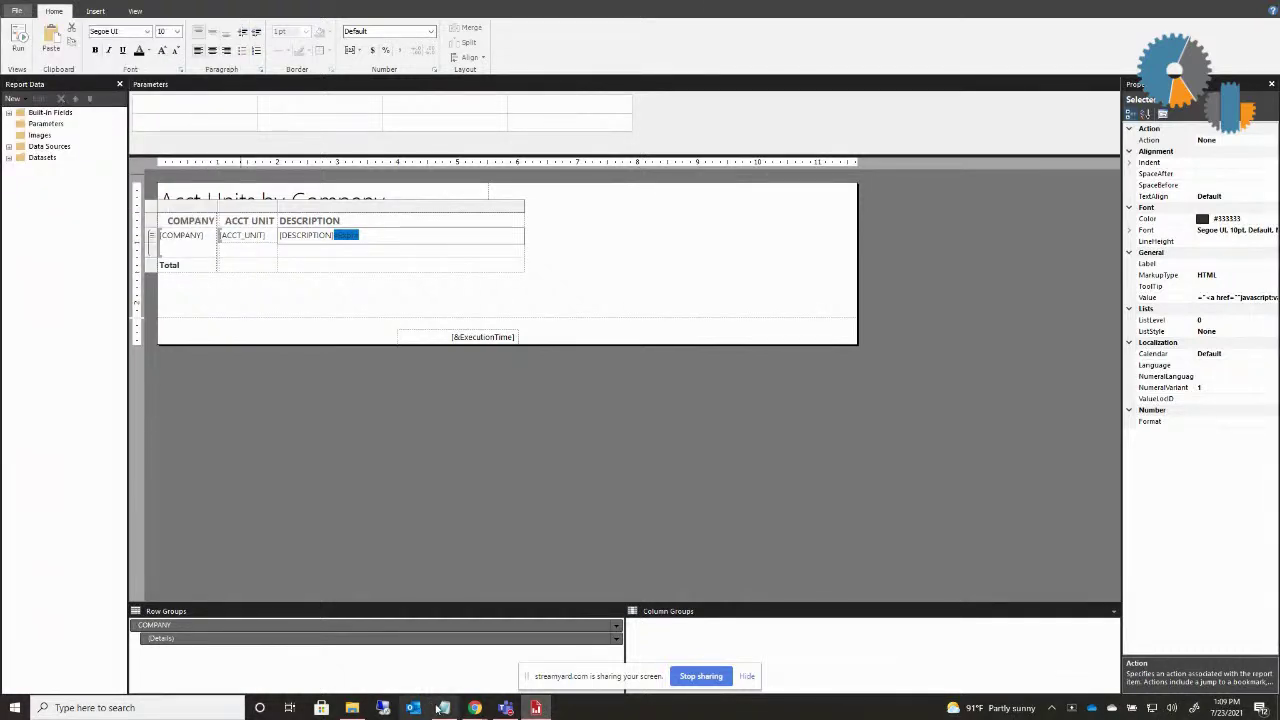
# Step: Return to the browser, refresh the report, test the Search link beside MRI under company 1 and reposition the message popup
pyautogui.moveTo(440, 707)
pyautogui.click(478, 650)
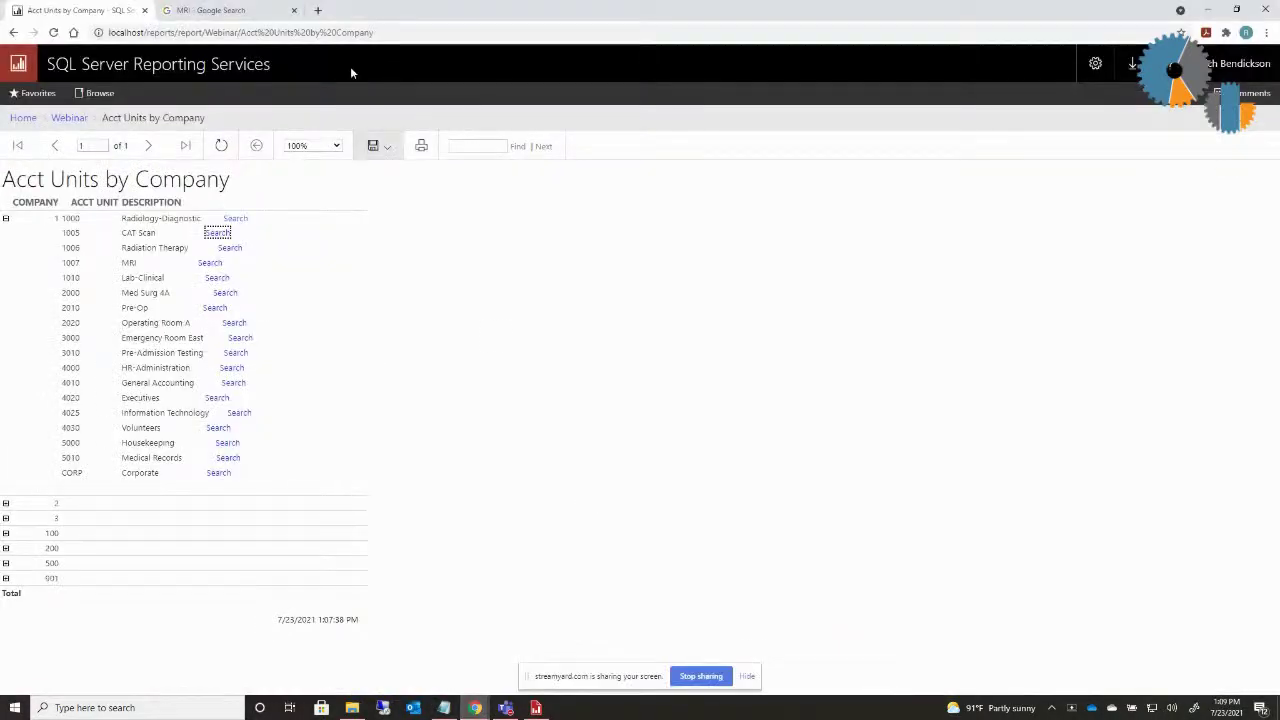
pyautogui.click(224, 144)
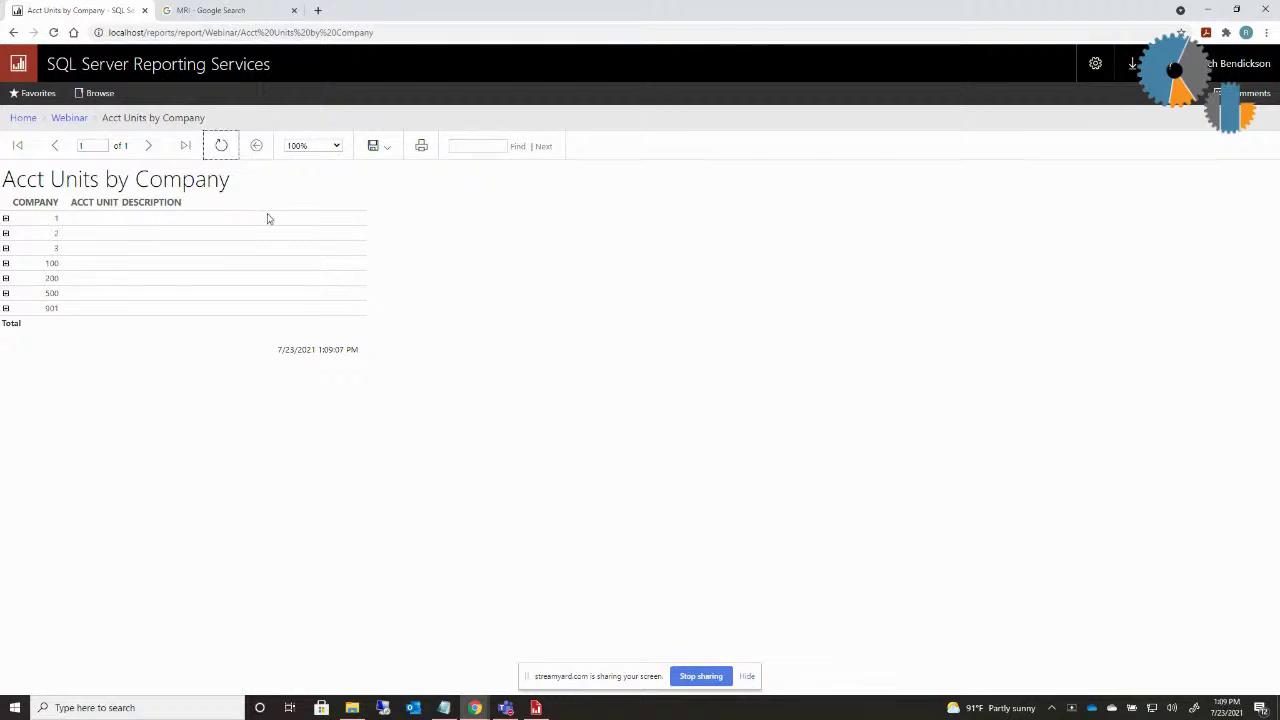
pyautogui.click(5, 218)
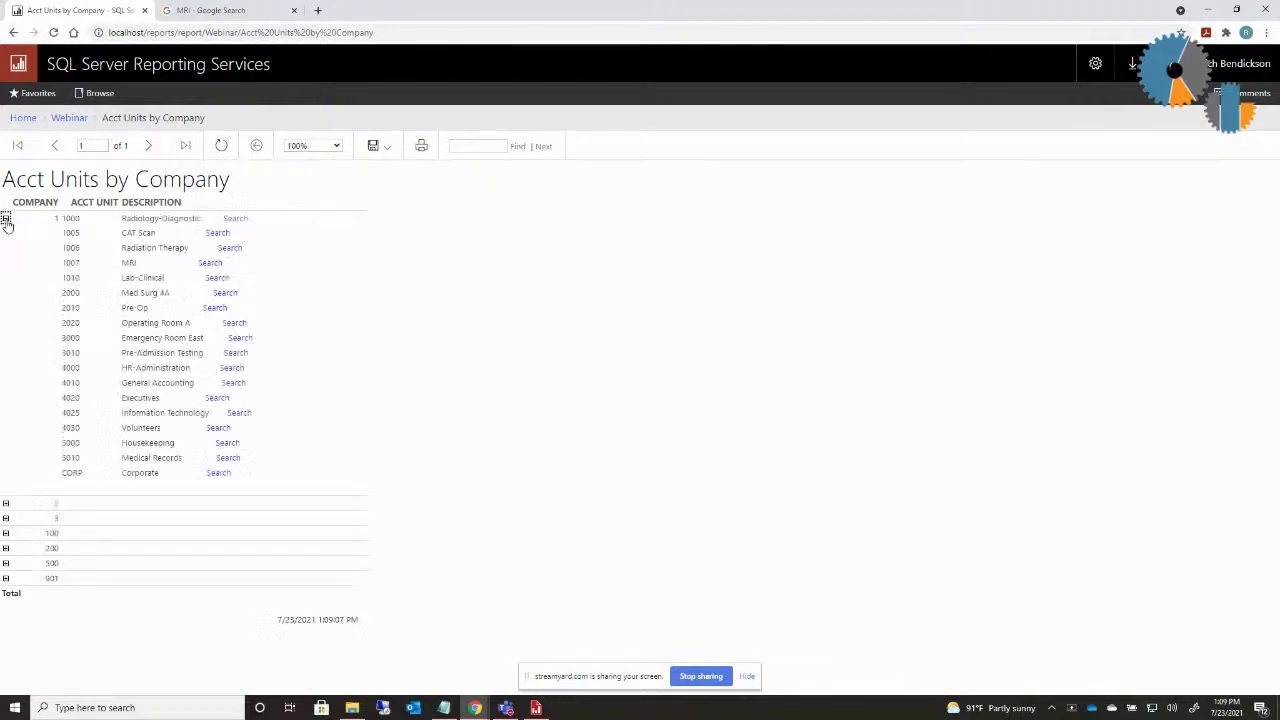
pyautogui.click(209, 263)
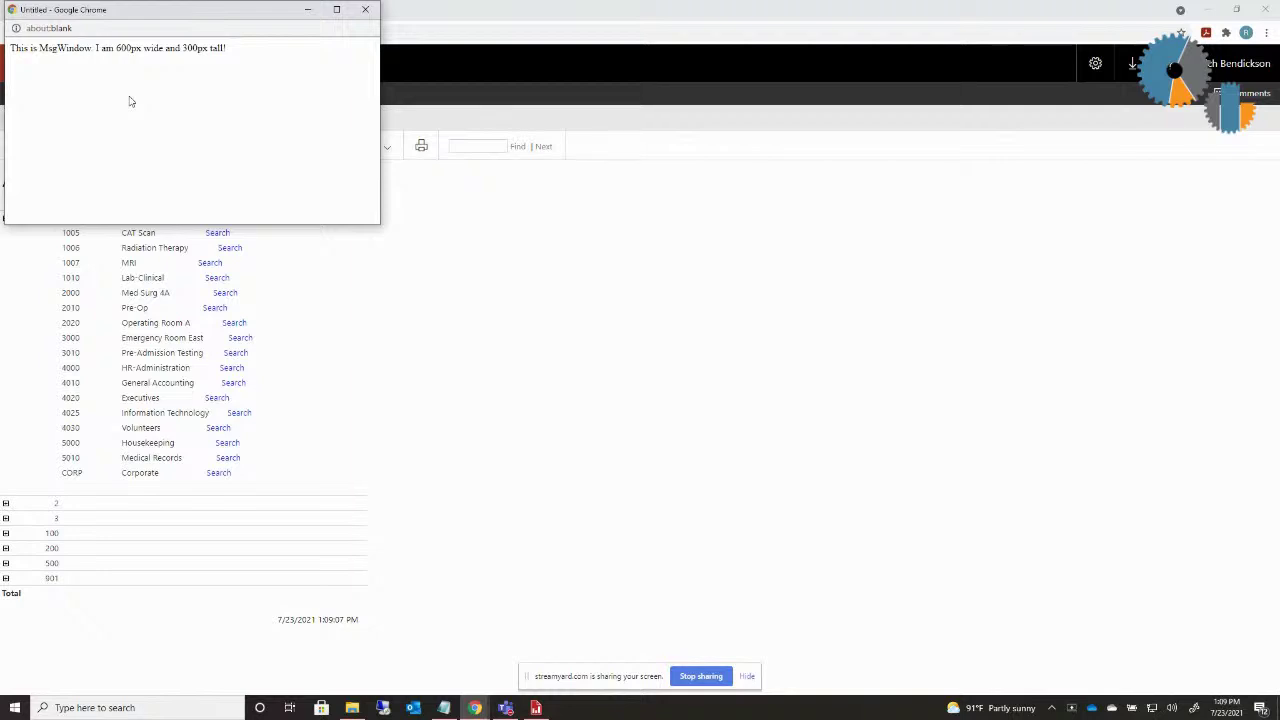
pyautogui.moveTo(182, 16); pyautogui.dragTo(229, 36)
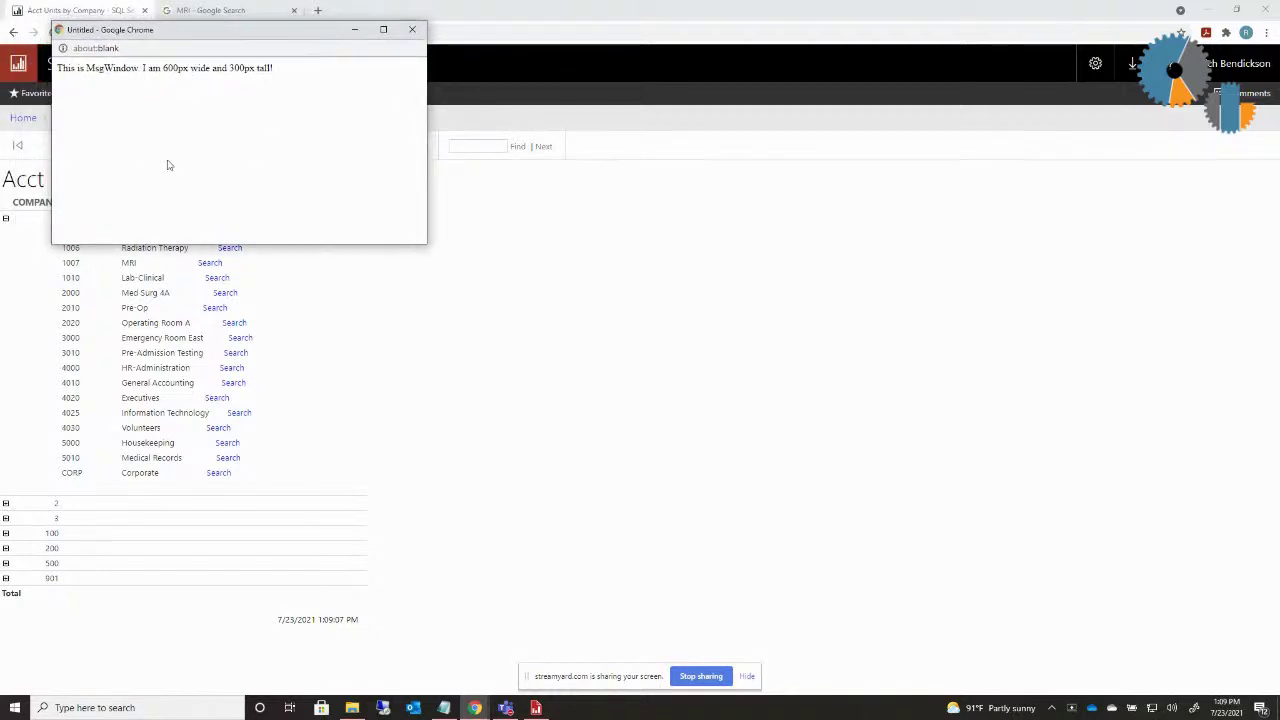